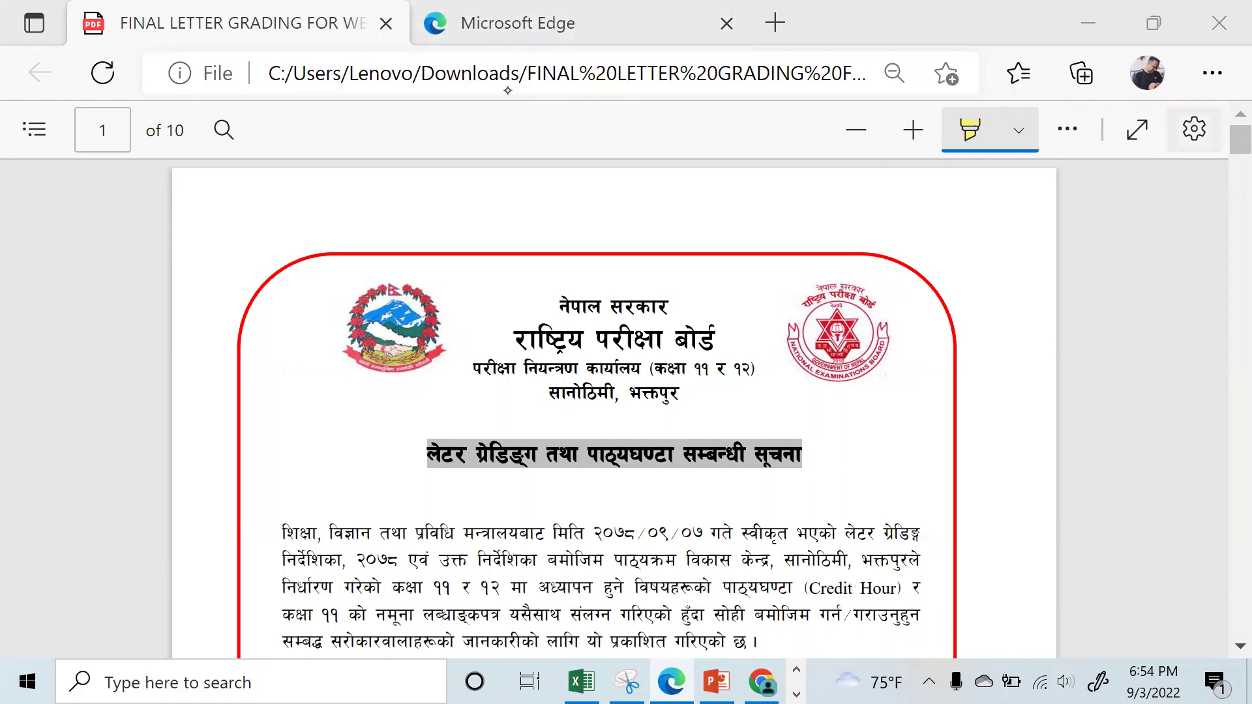
Glance through the letter-grading notice PDF in Edge, then bring Chrome to the front
scroll(614, 405, "down", 4)
scroll(614, 404, "up", 4)
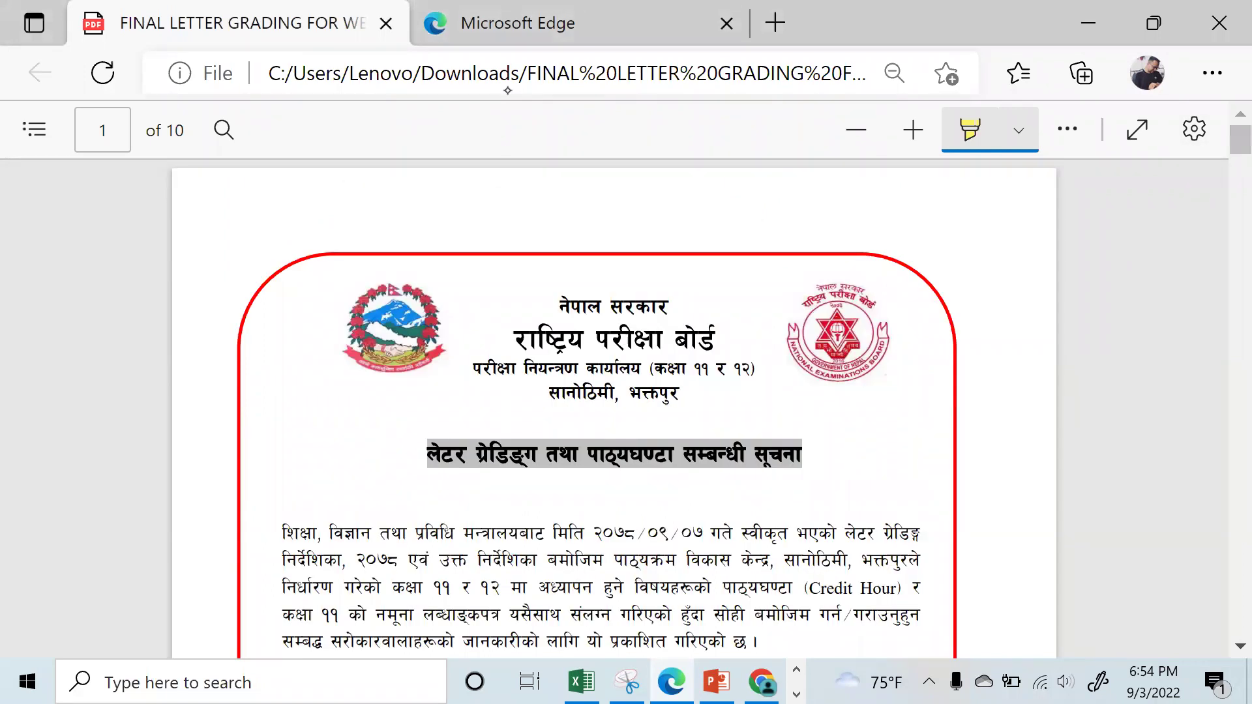
mouse_move(627, 682)
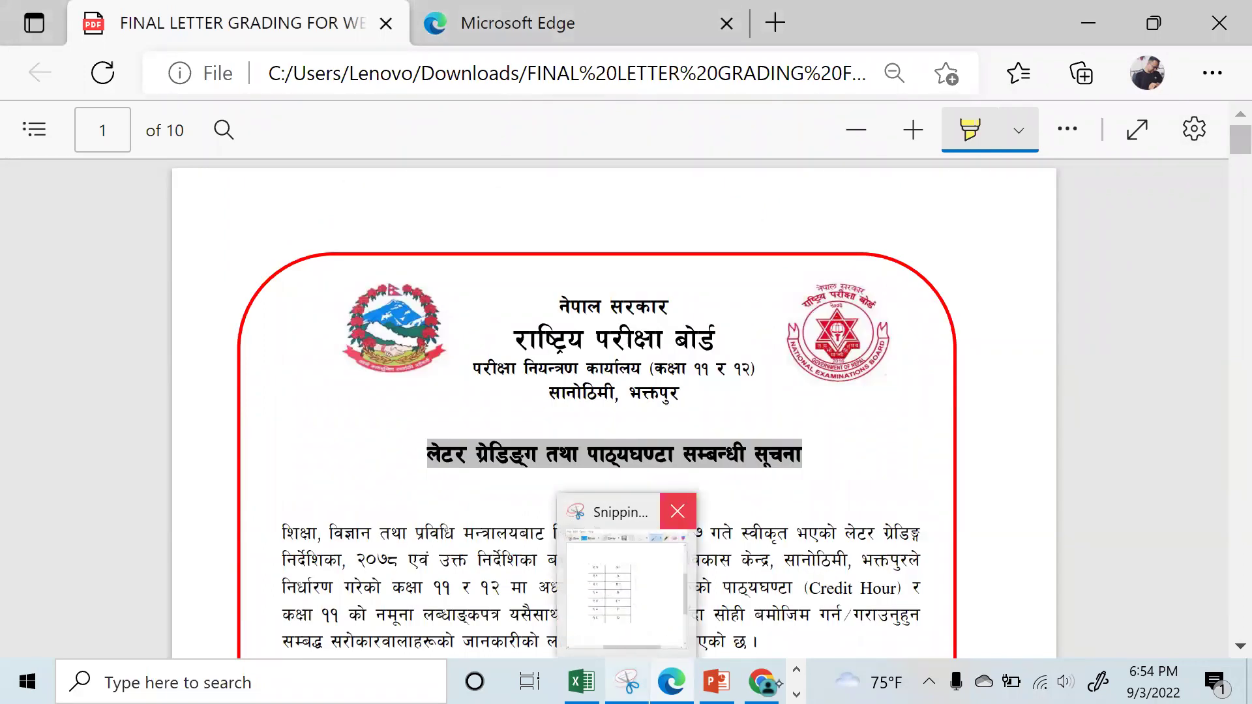
left_click(761, 682)
Go to the National Examinations Board website neb.gov.np in Chrome
left_click(201, 78)
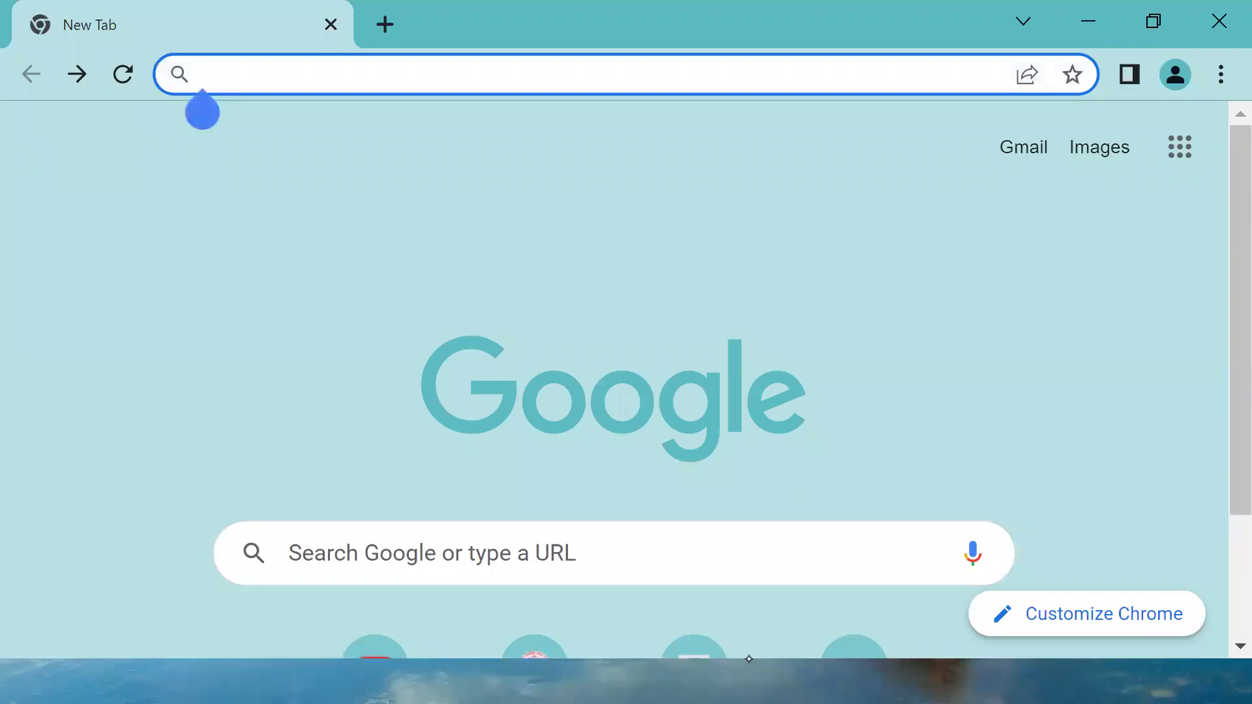
type("neb.gov.np")
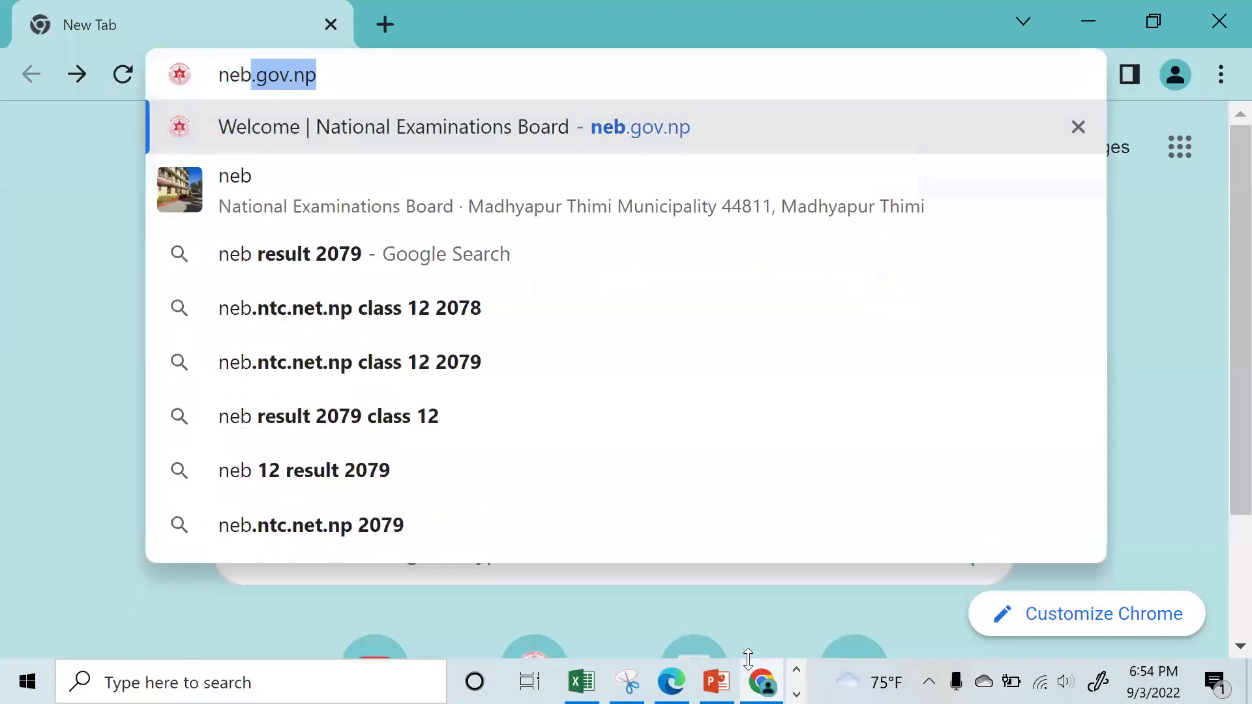
key("Return")
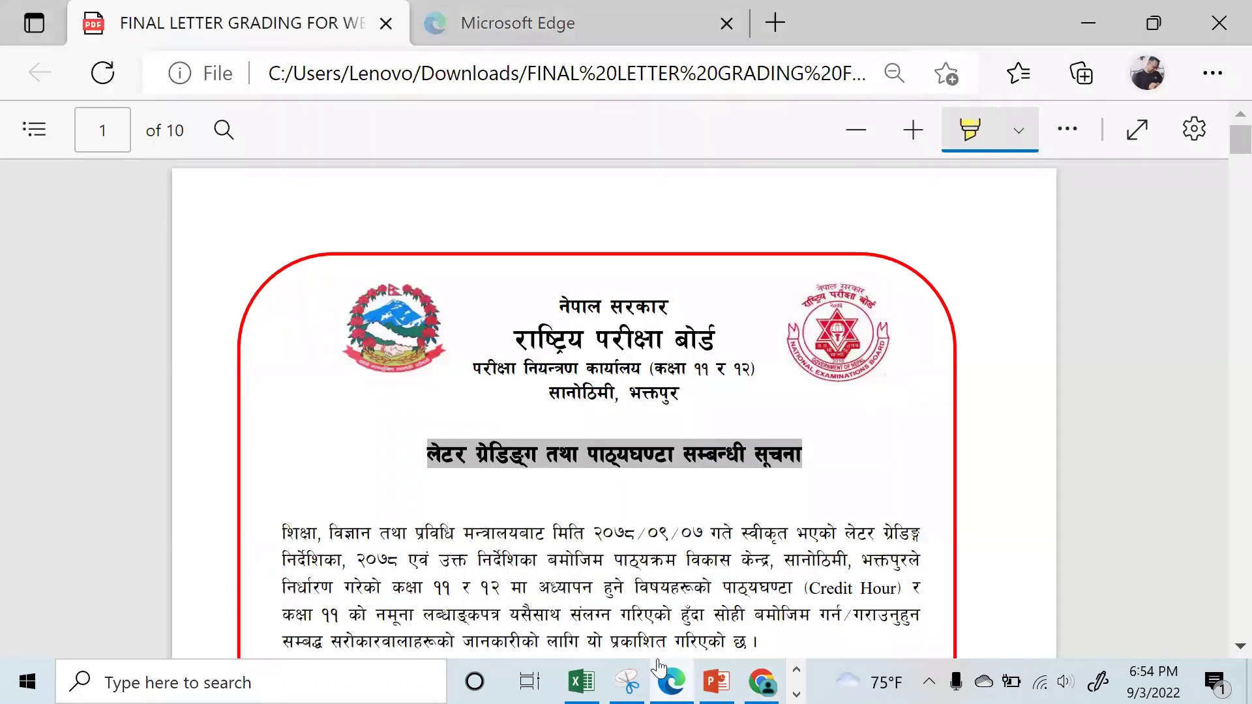
Scroll the grading PDF past page 2's Final Grade line down to page 3's credit-hour table
scroll(657, 656, "down", 10)
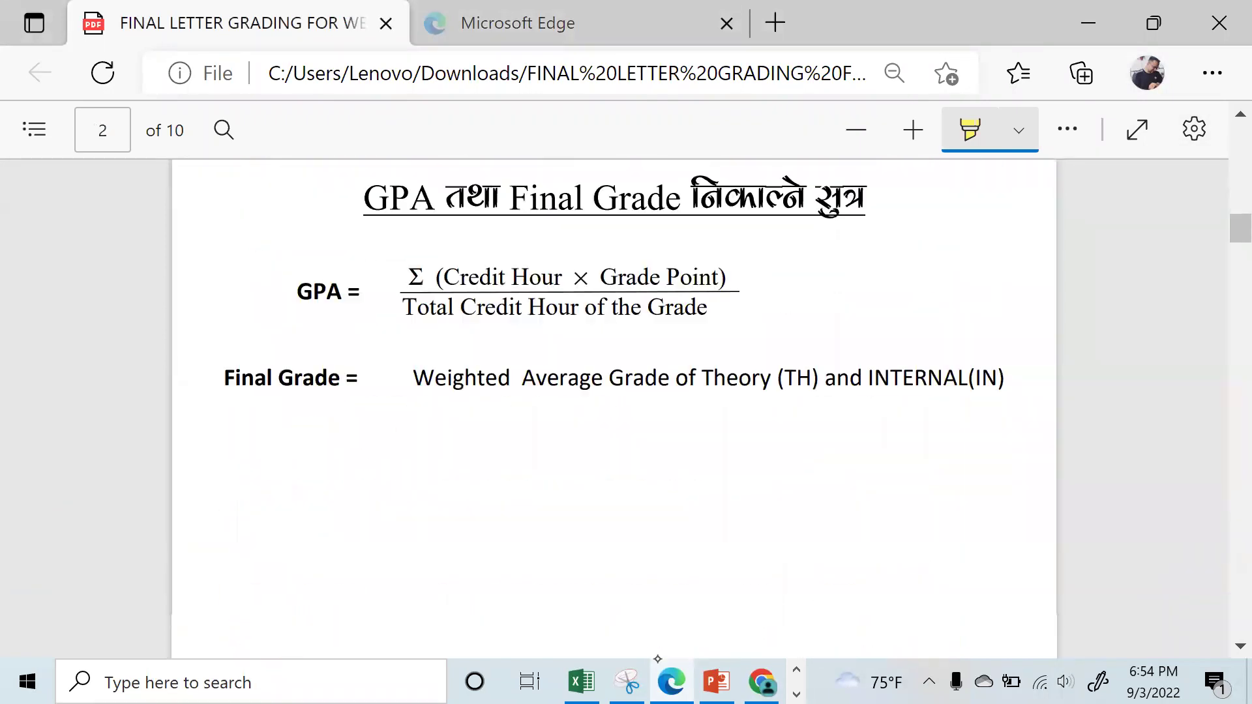
scroll(657, 659, "up", 1)
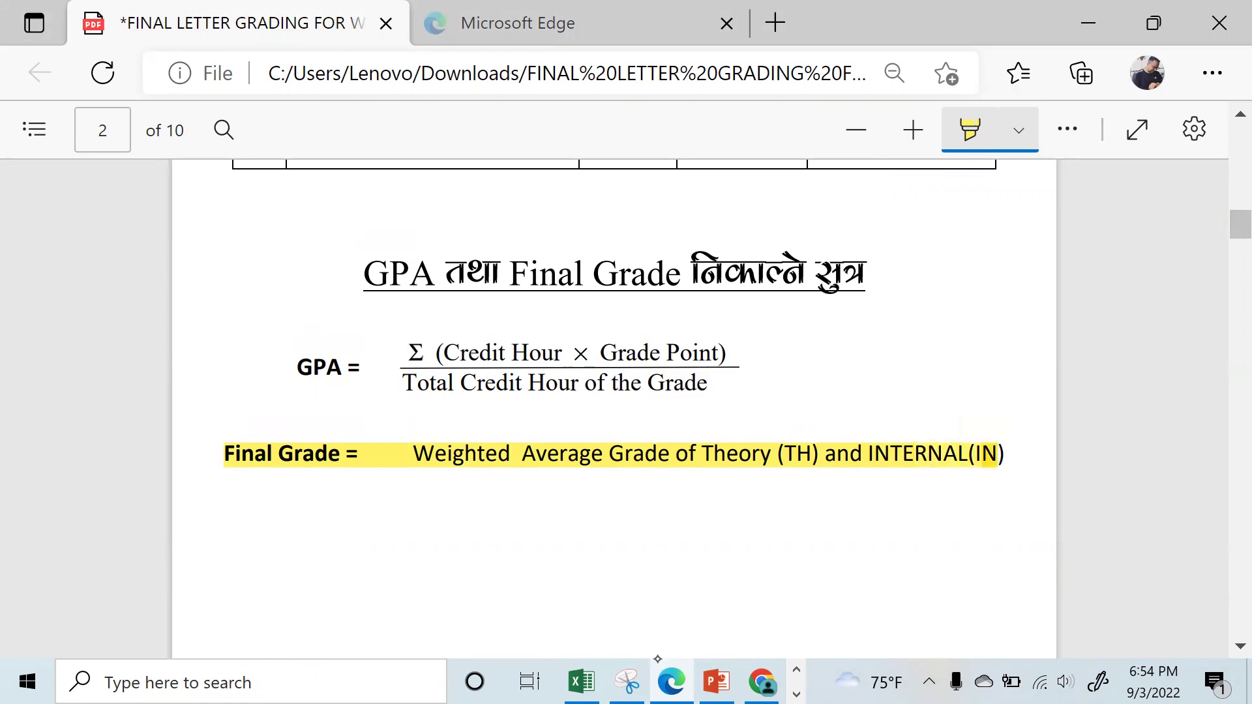
scroll(659, 655, "down", 10)
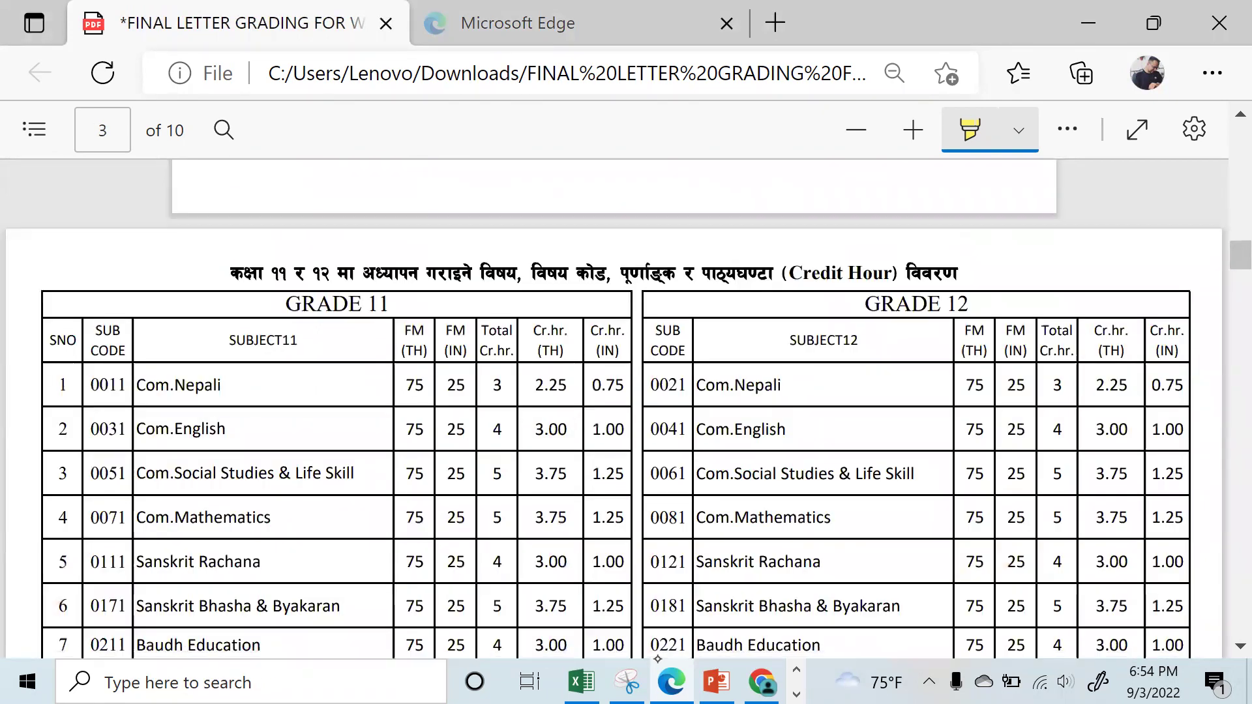
Highlight Grade 12 Com.Mathematics and Physics with their 5, 3.75 and 1.25 credit hours
scroll(657, 659, "down", 1)
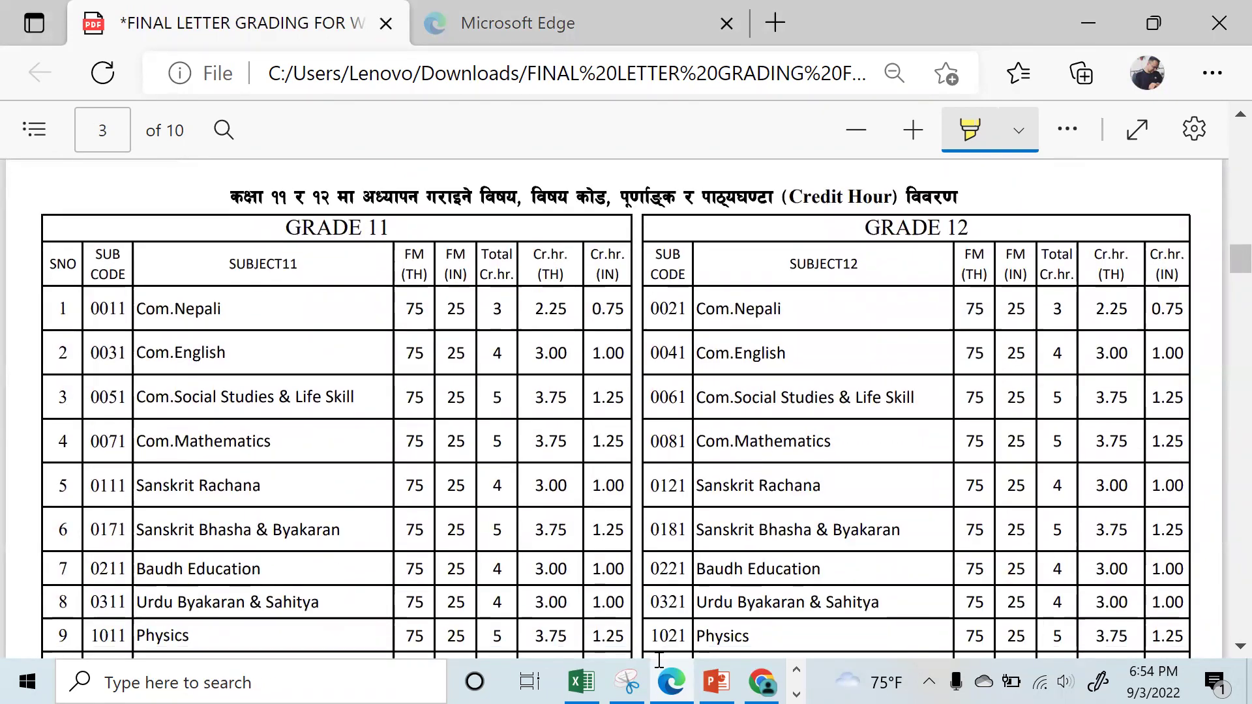
left_click_drag(696, 442, 831, 442)
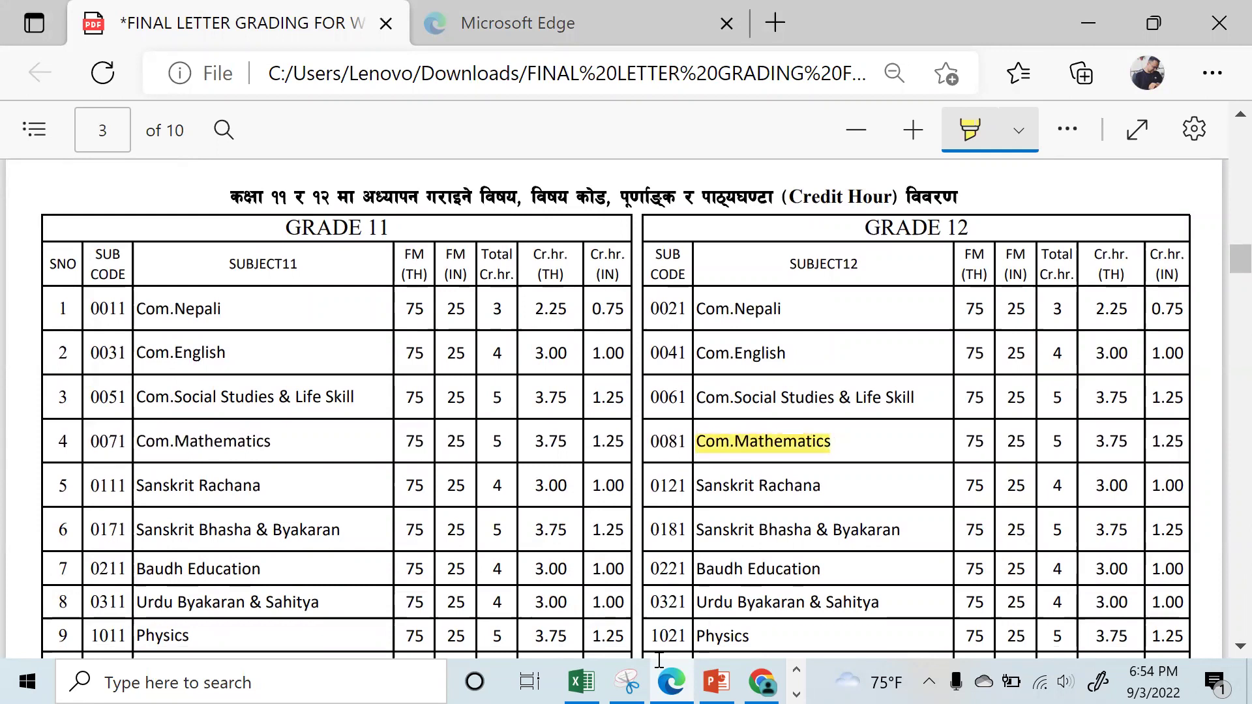
left_click_drag(1052, 442, 1062, 442)
left_click_drag(1096, 442, 1160, 443)
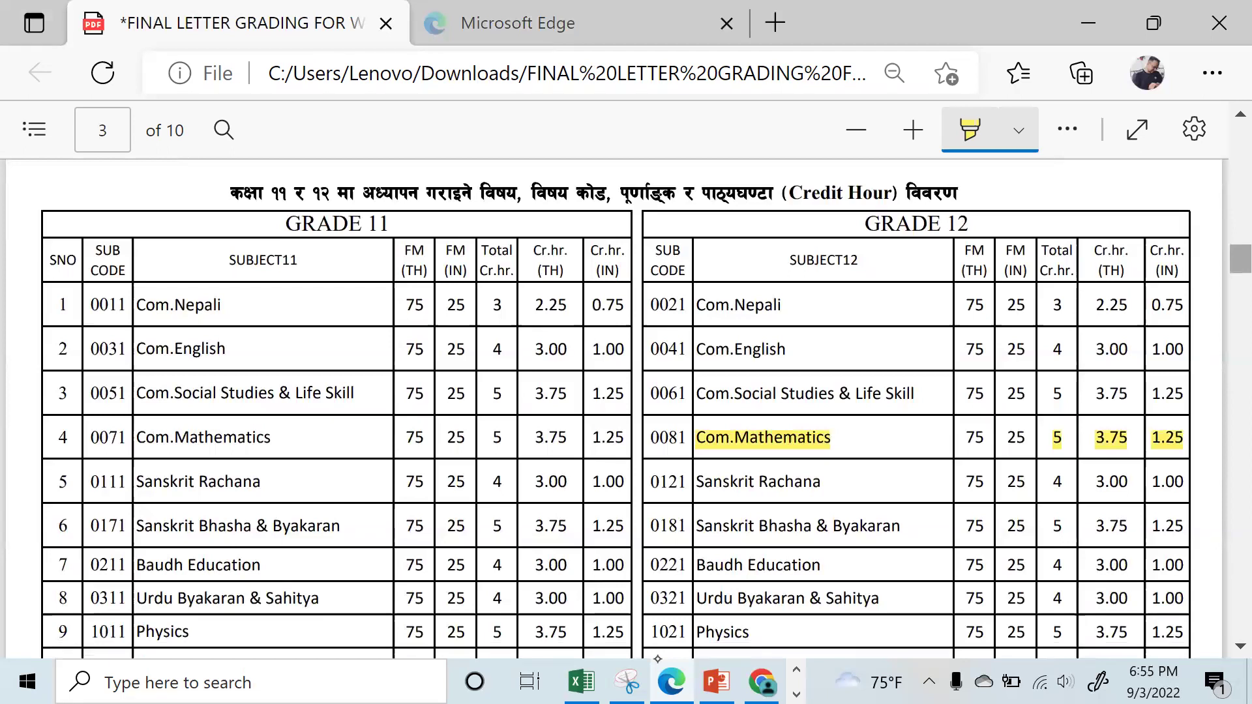
scroll(658, 656, "down", 2)
scroll(658, 656, "down", 1)
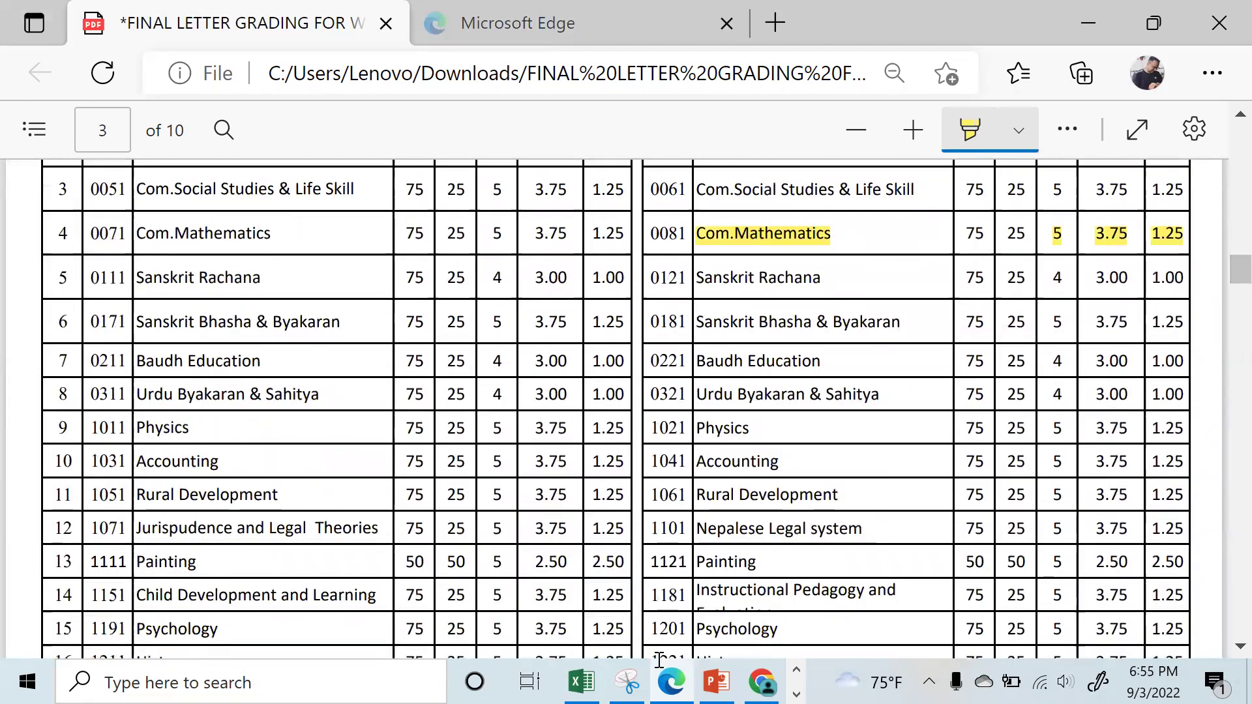
left_click_drag(696, 428, 750, 428)
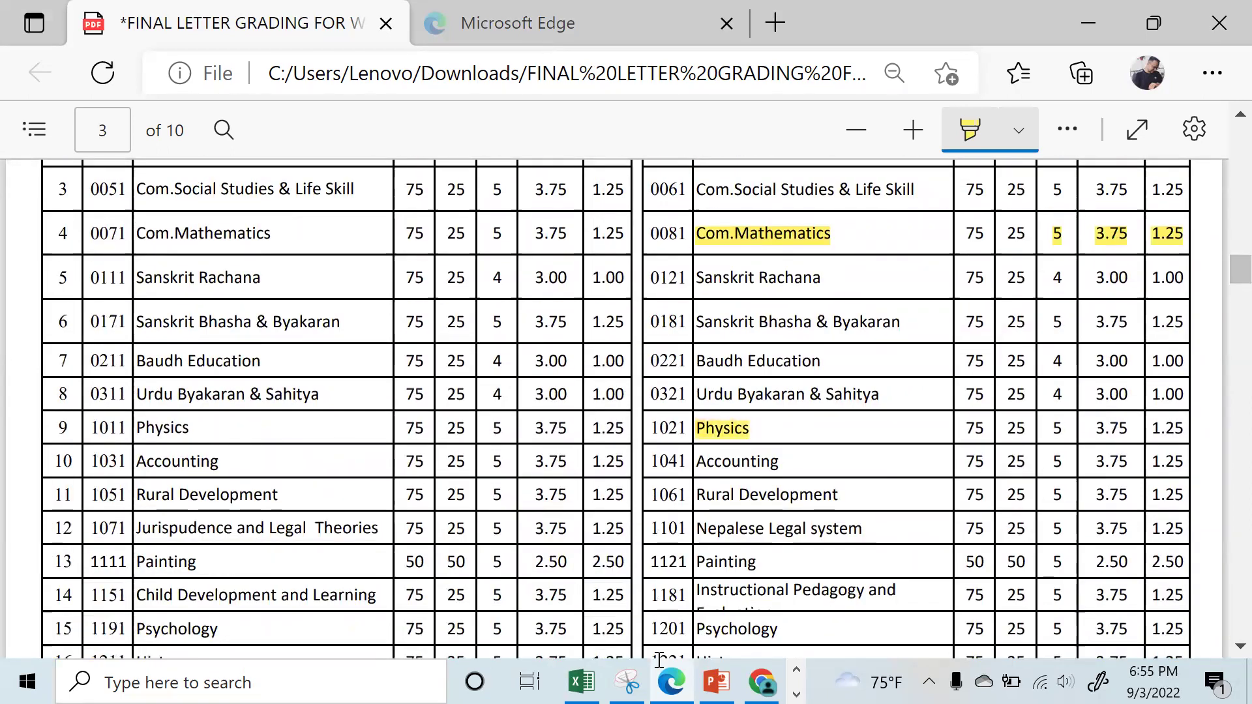
left_click_drag(1051, 428, 1184, 428)
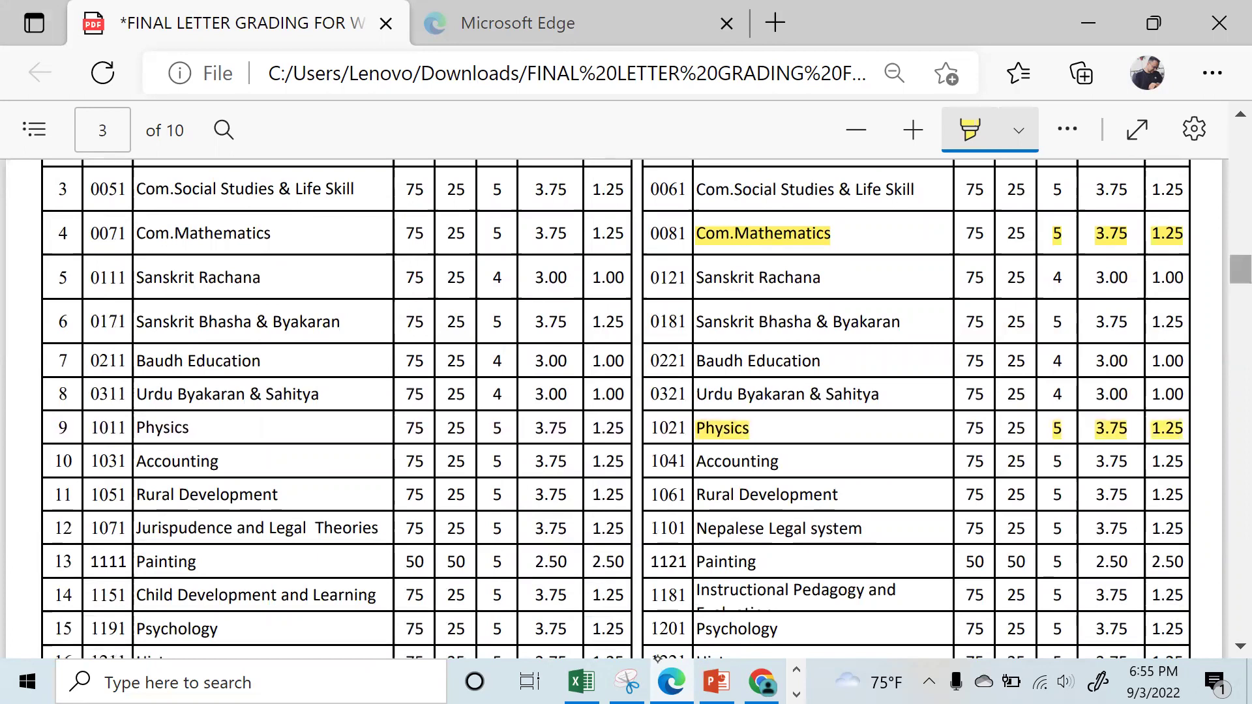
Highlight Grade 11 Chemistry and its 5, 3.75, 1.25 credit hours, then return to page 3's top
scroll(658, 659, "down", 6)
scroll(659, 660, "down", 6)
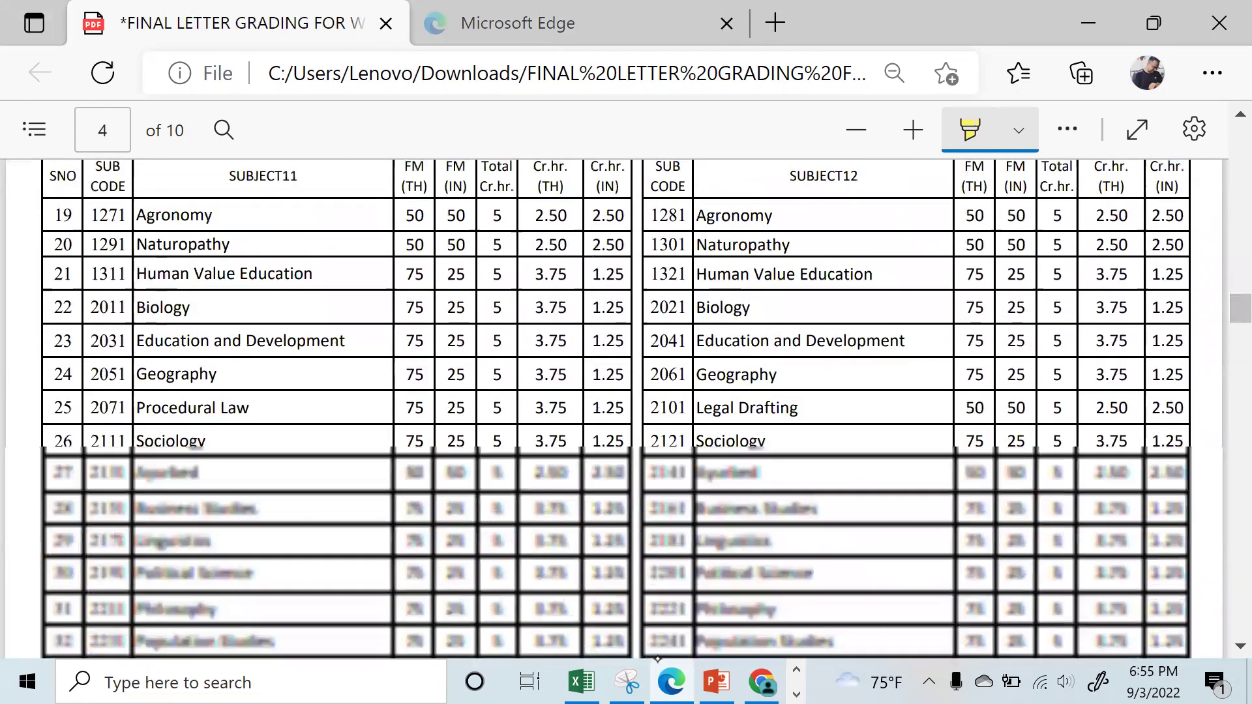
scroll(659, 660, "down", 5)
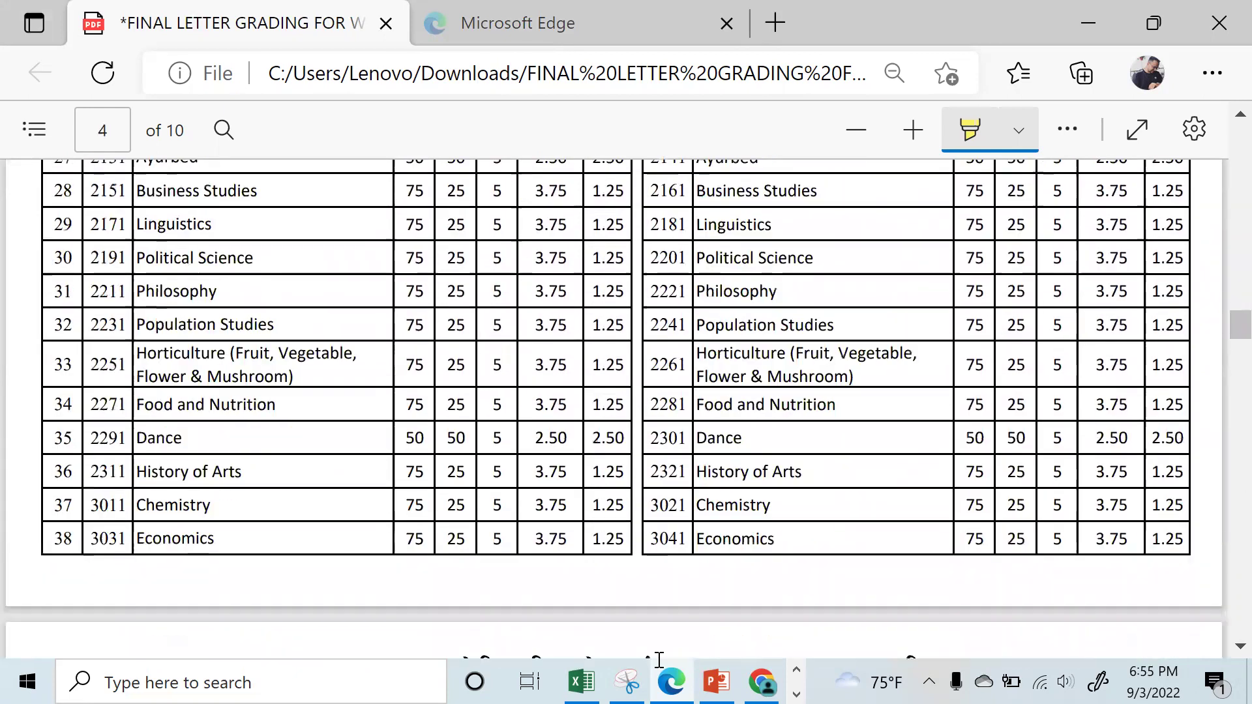
left_click_drag(136, 505, 210, 505)
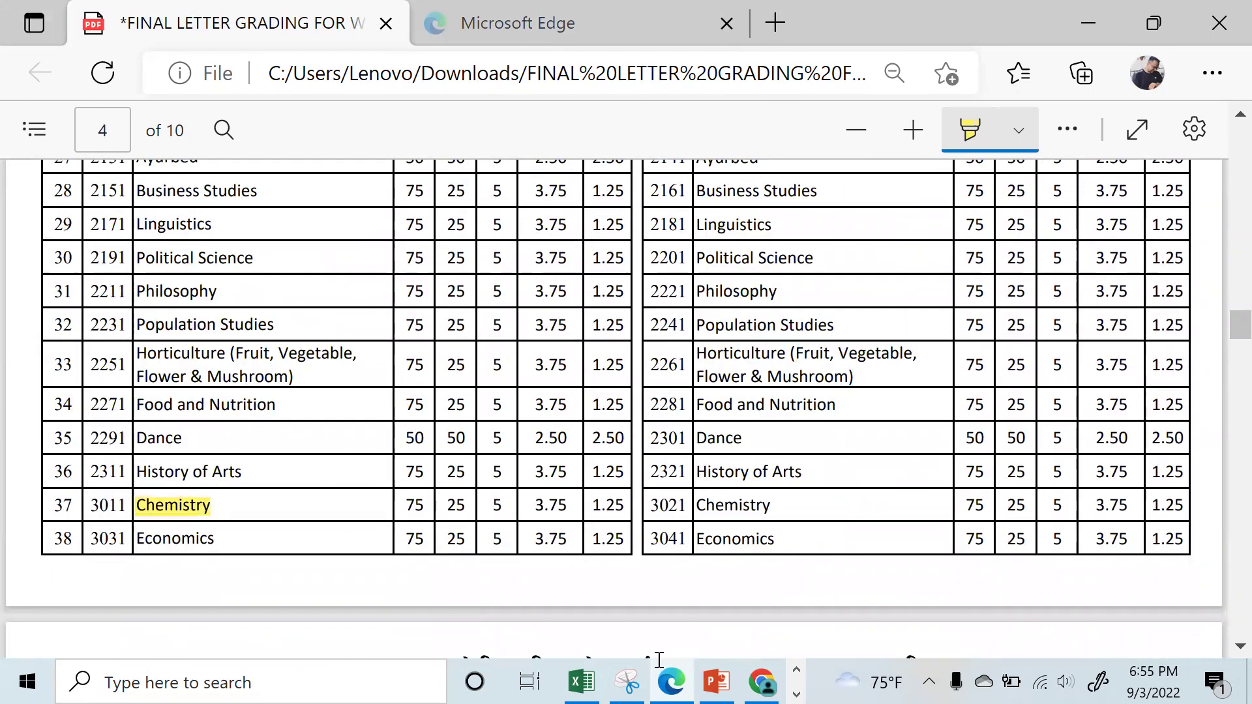
left_click_drag(481, 503, 604, 504)
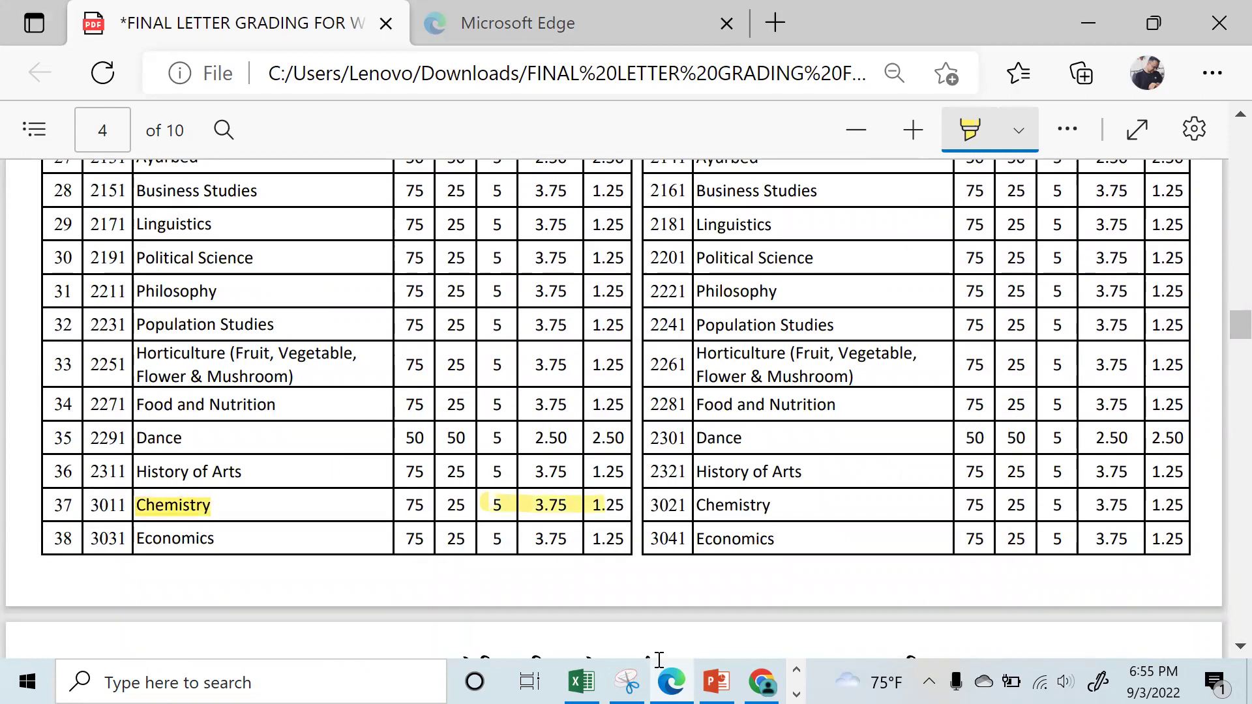
scroll(658, 658, "up", 15)
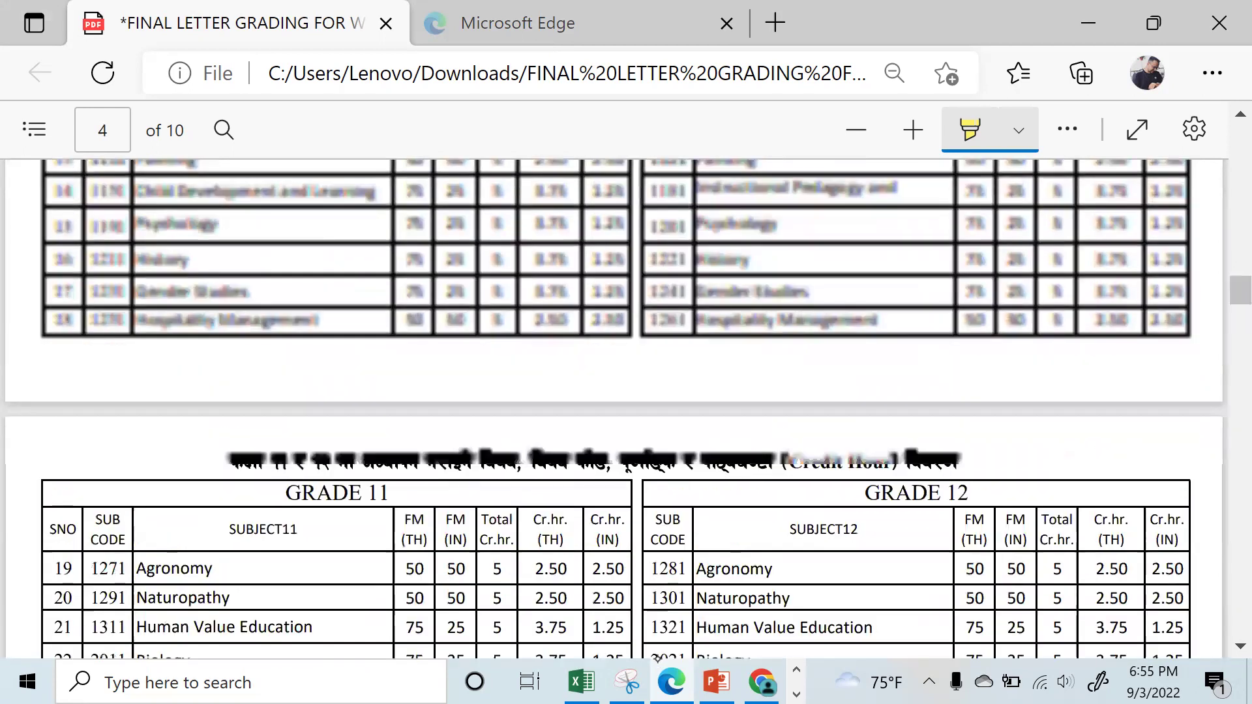
scroll(658, 658, "up", 5)
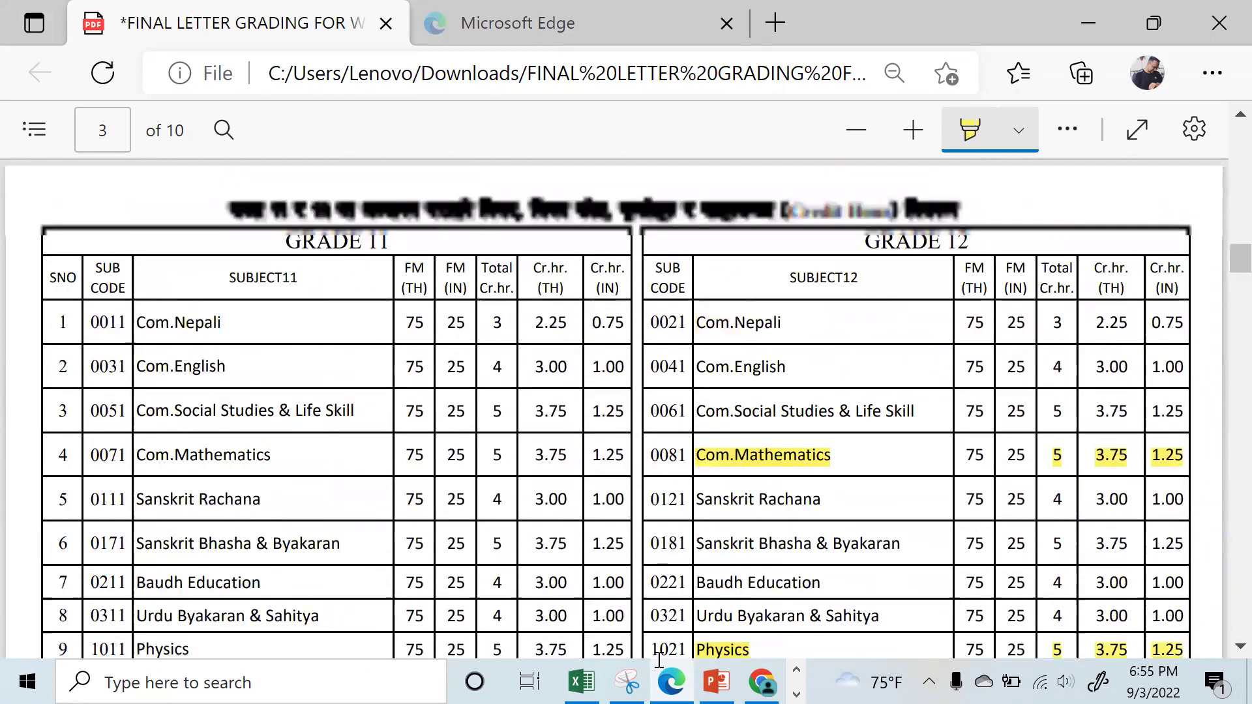
Highlight Com.Nepali with 3, 2.25, 0.75 and Com.English with 4, 3.00, 1.00 credit hours
left_click_drag(697, 322, 773, 323)
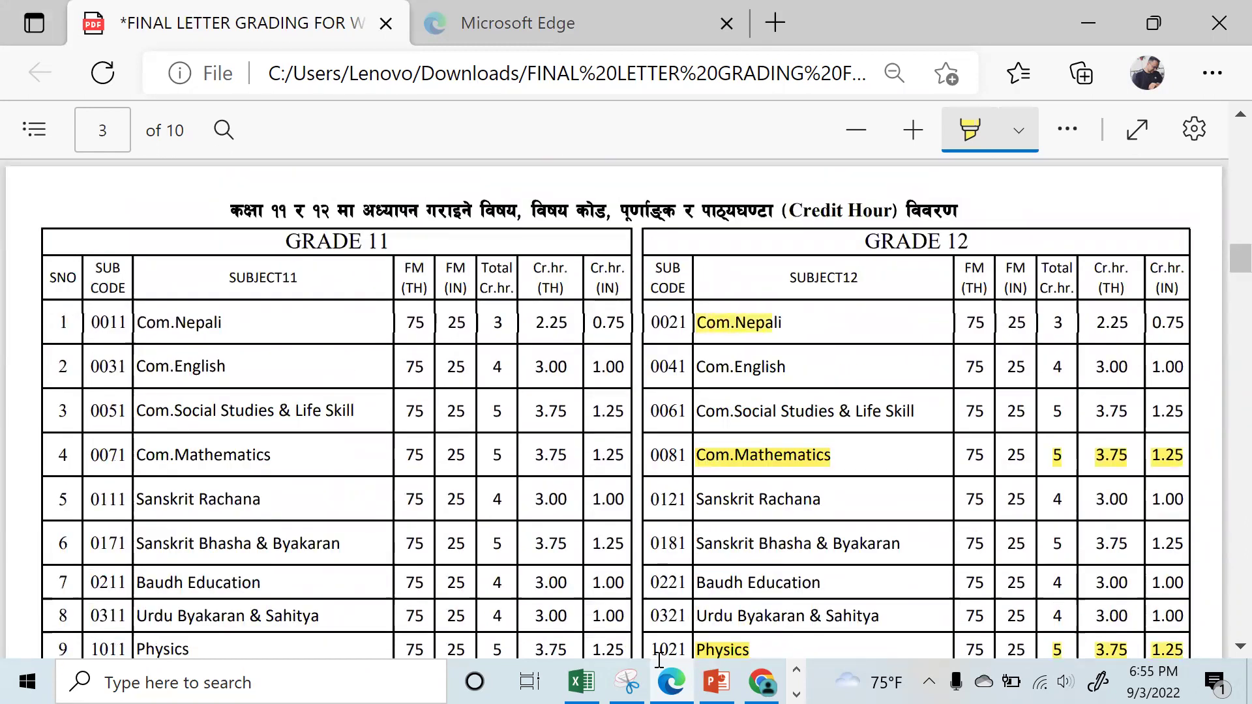
left_click_drag(1050, 322, 1184, 323)
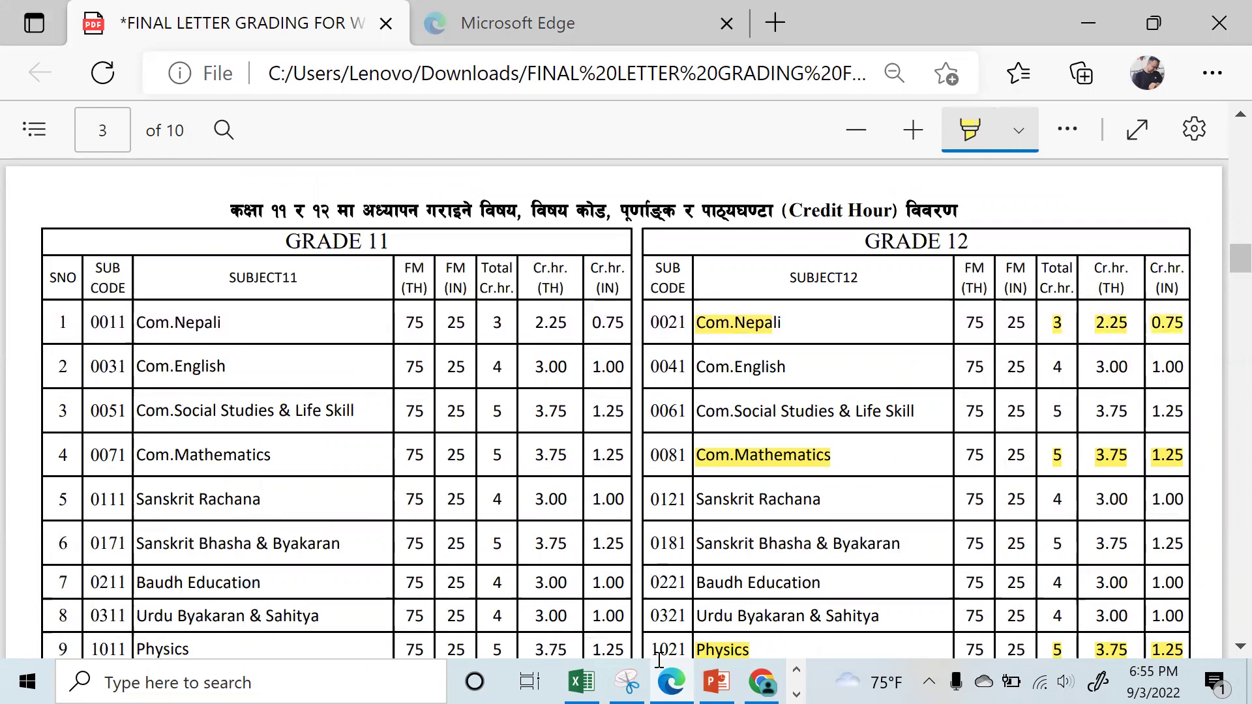
left_click_drag(696, 366, 786, 367)
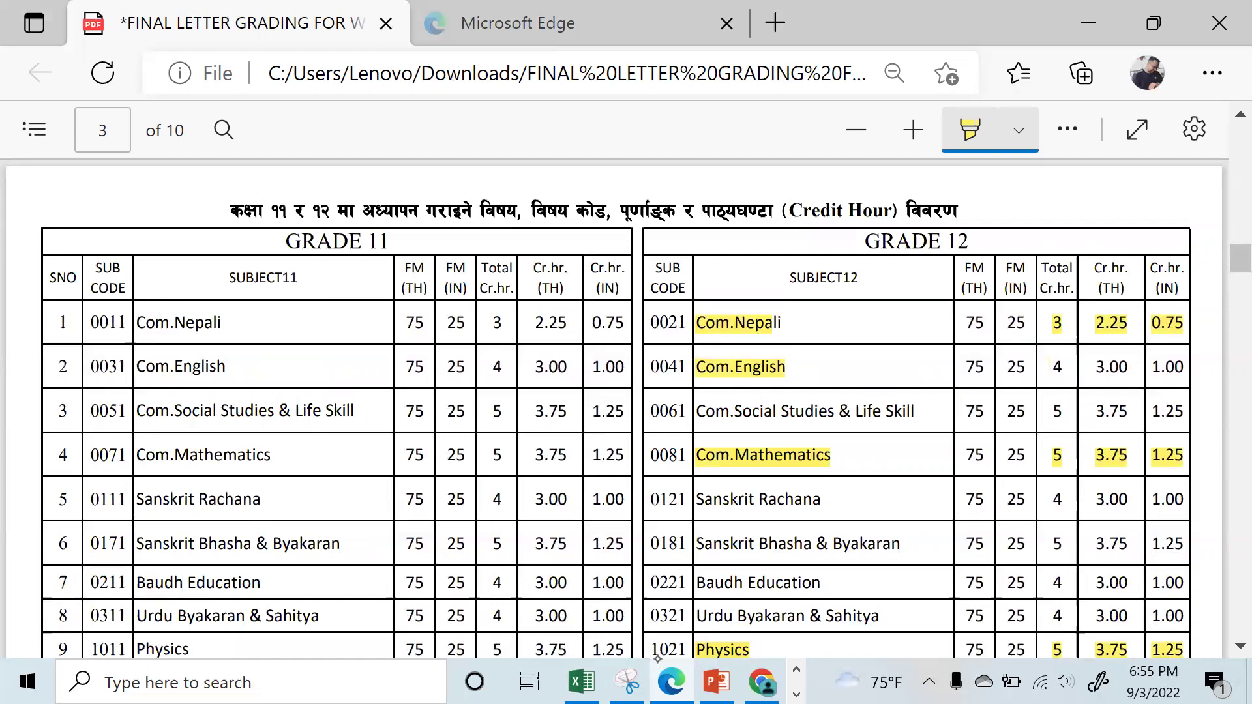
left_click_drag(1095, 366, 1184, 367)
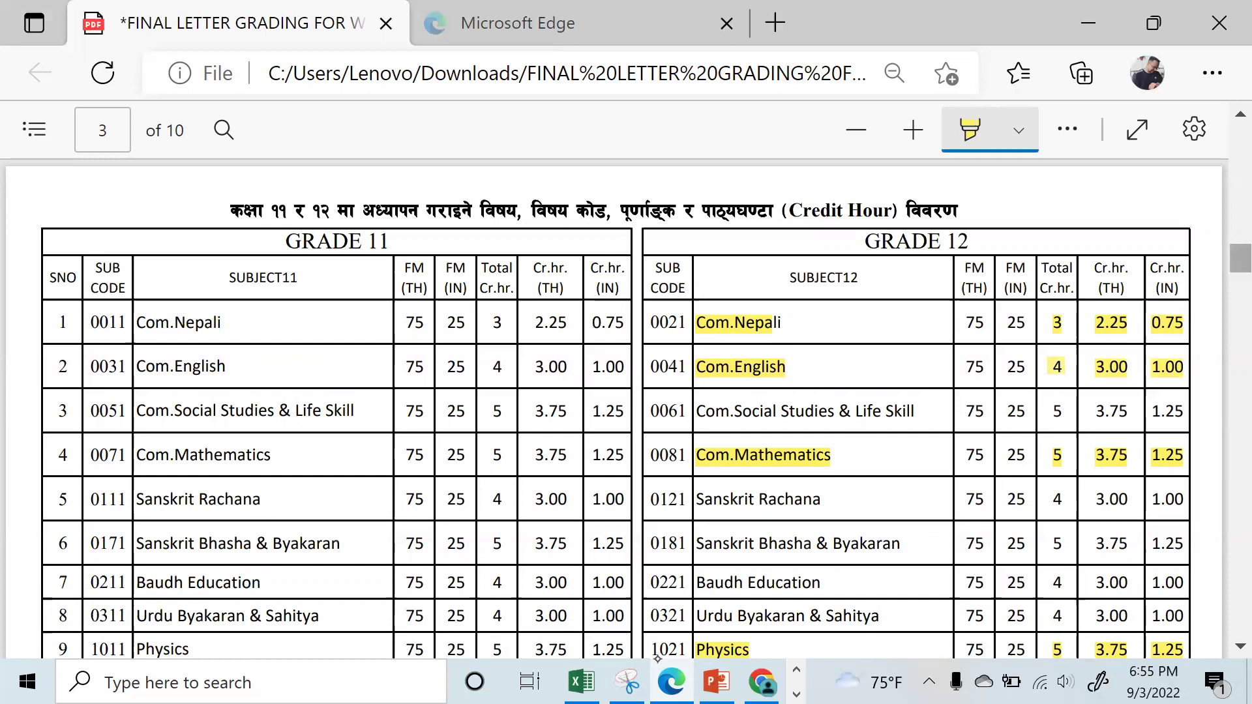
scroll(658, 660, "up", 10)
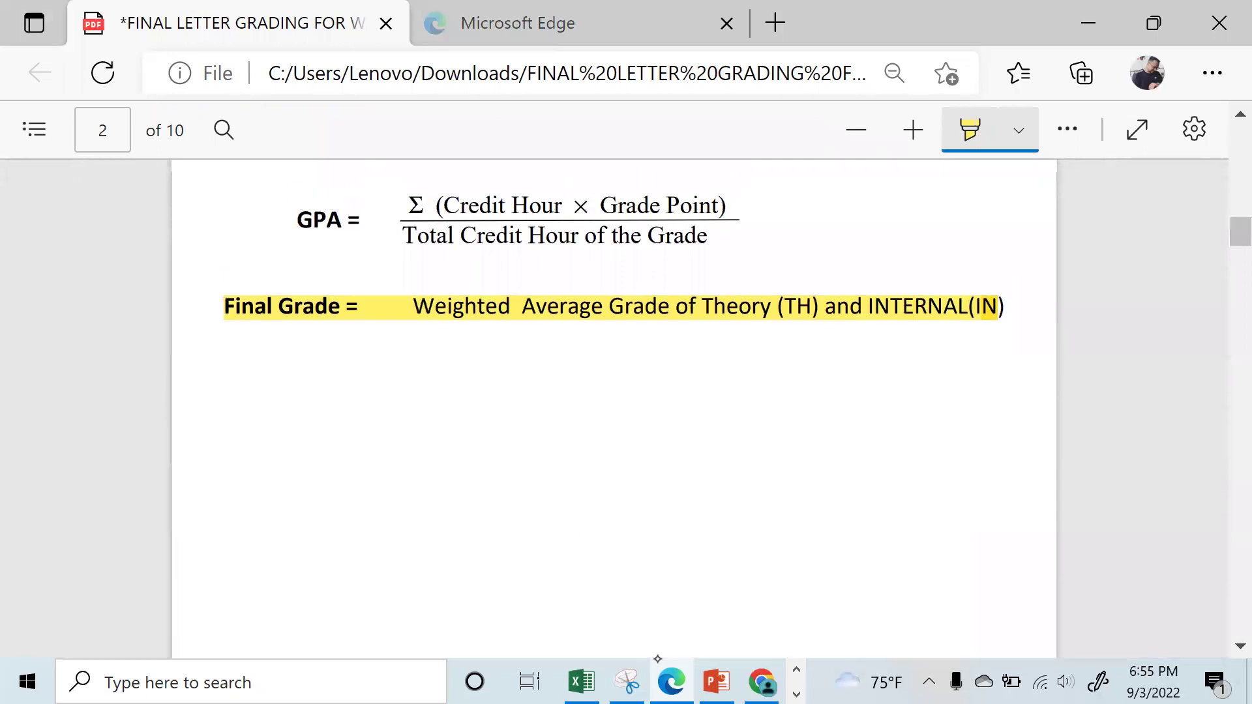
scroll(657, 659, "up", 2)
scroll(658, 659, "down", 6)
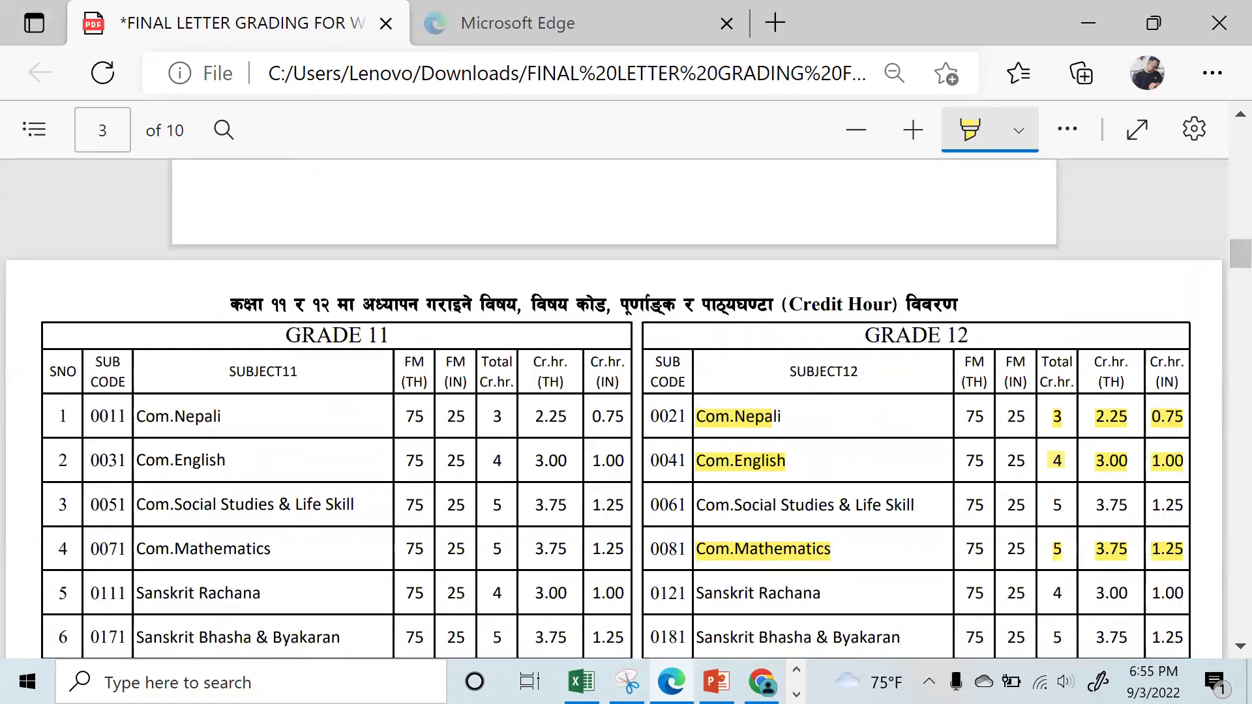
In the Excel GPA sheet, enter the theory grade 1.6 in cells C10 and C9
key("alt+Tab")
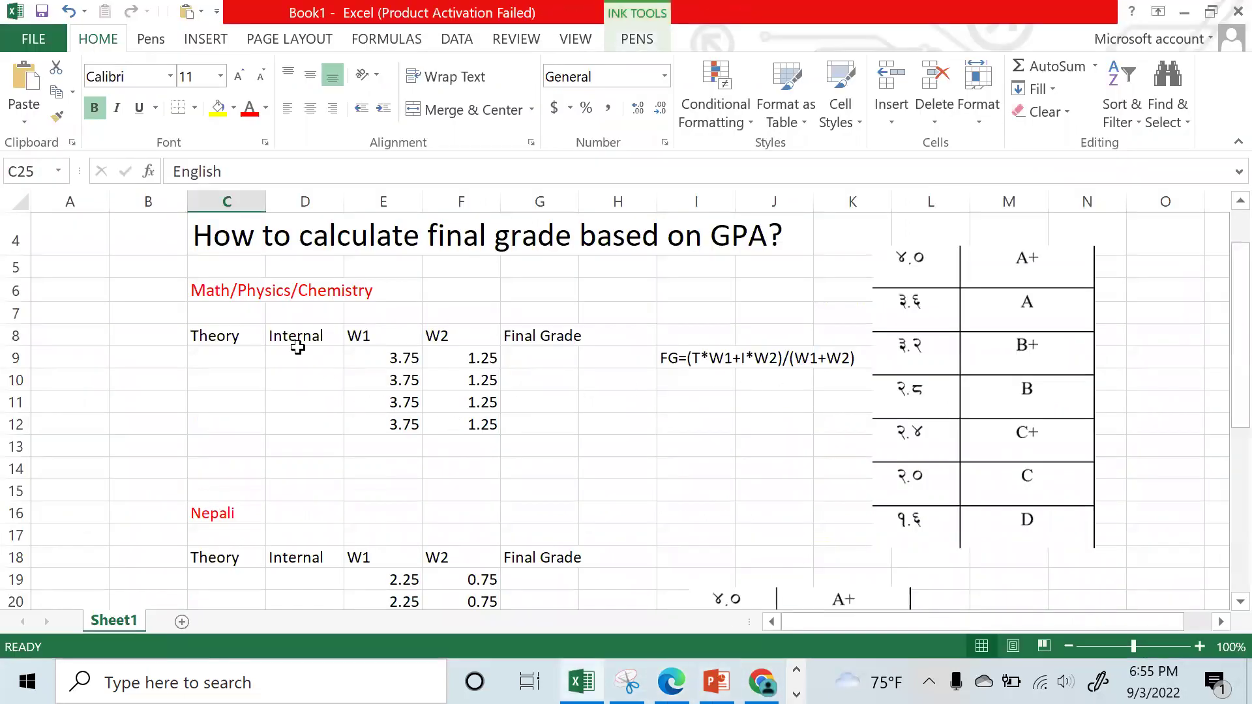
left_click(253, 375)
scroll(261, 365, "up", 1)
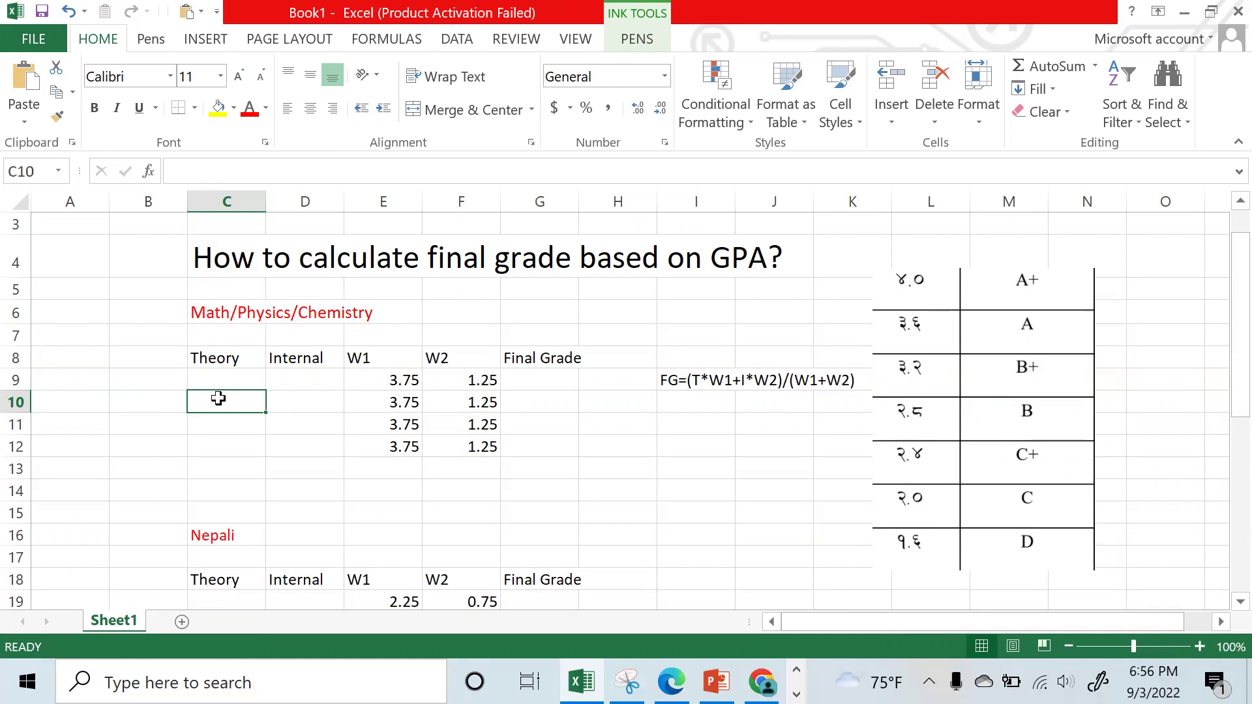
type("1.6")
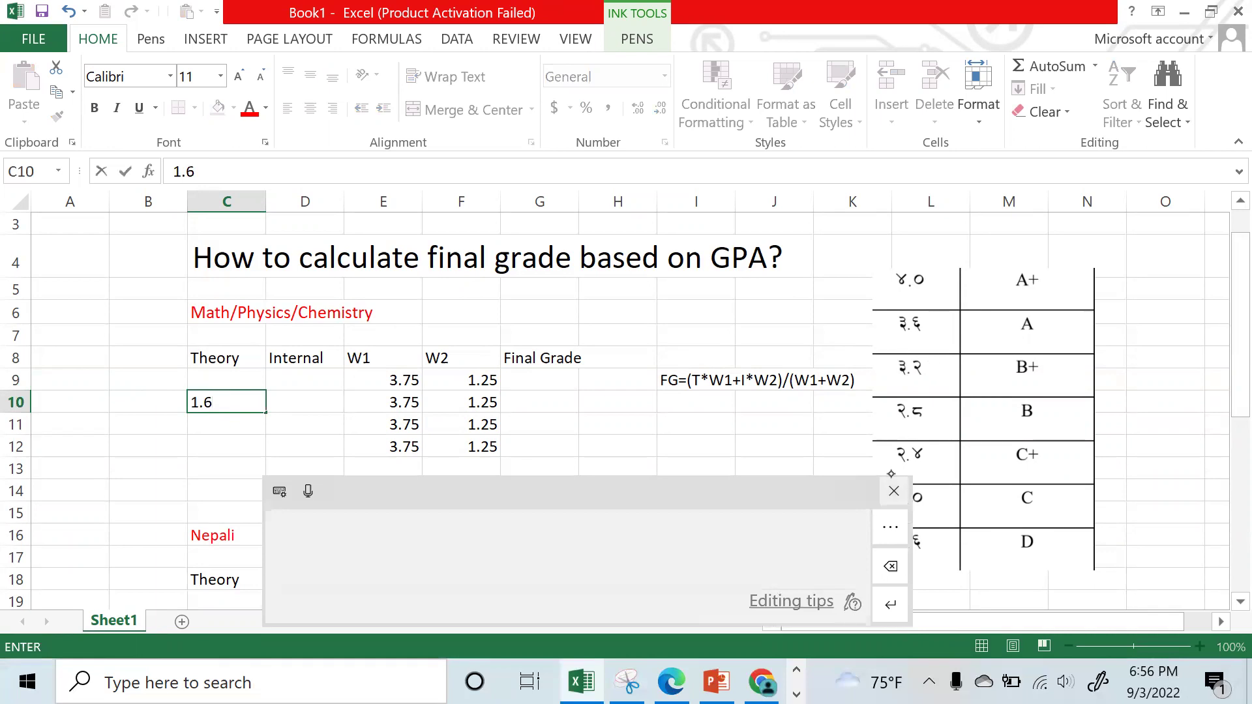
left_click(893, 492)
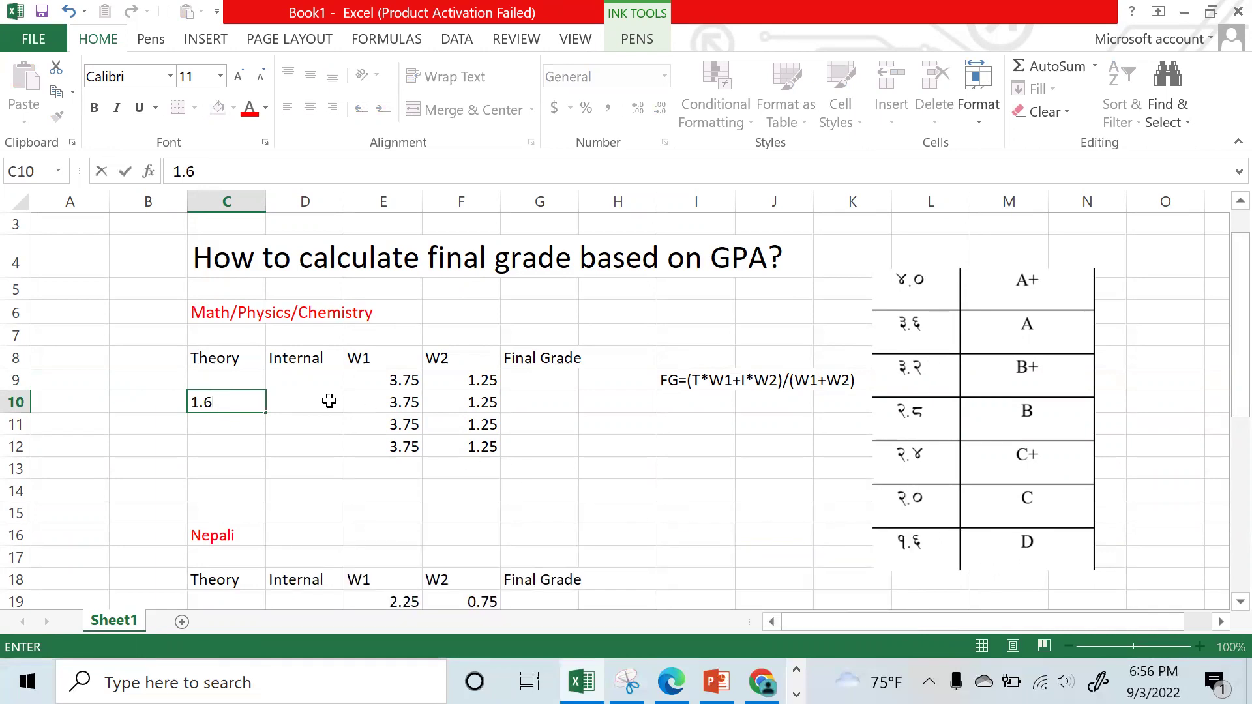
left_click(235, 384)
type("1.6")
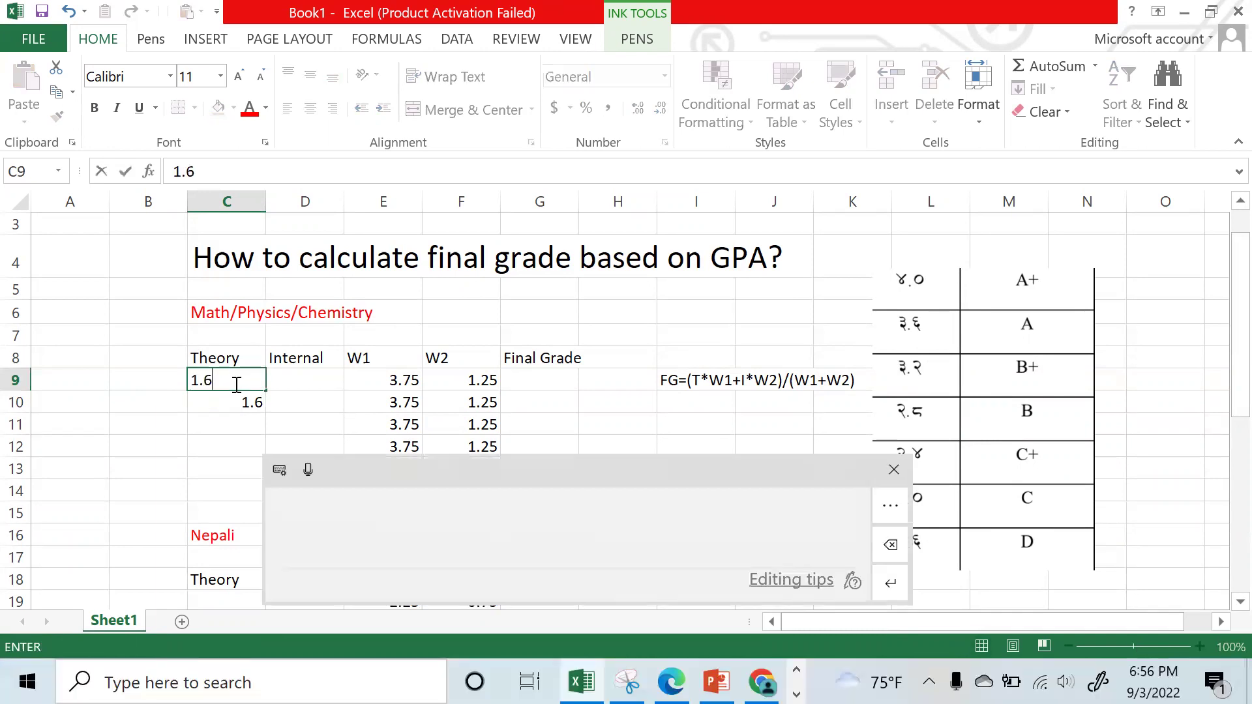
key("Tab")
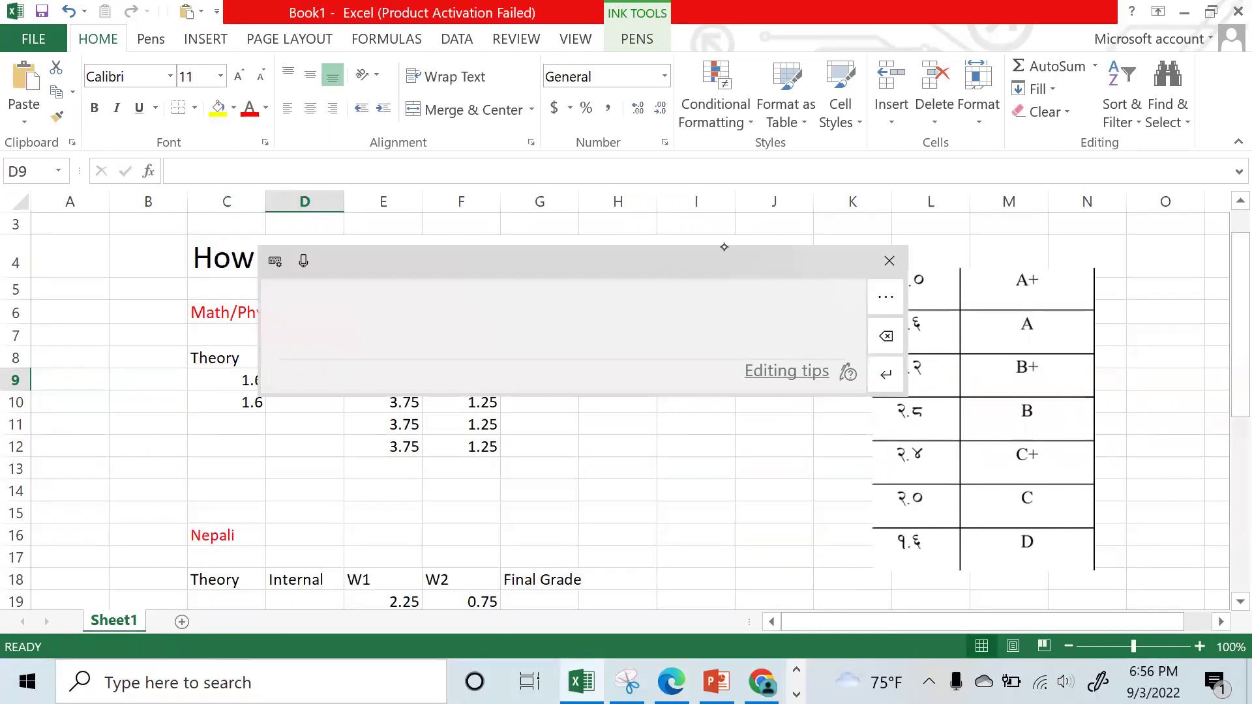
left_click(889, 261)
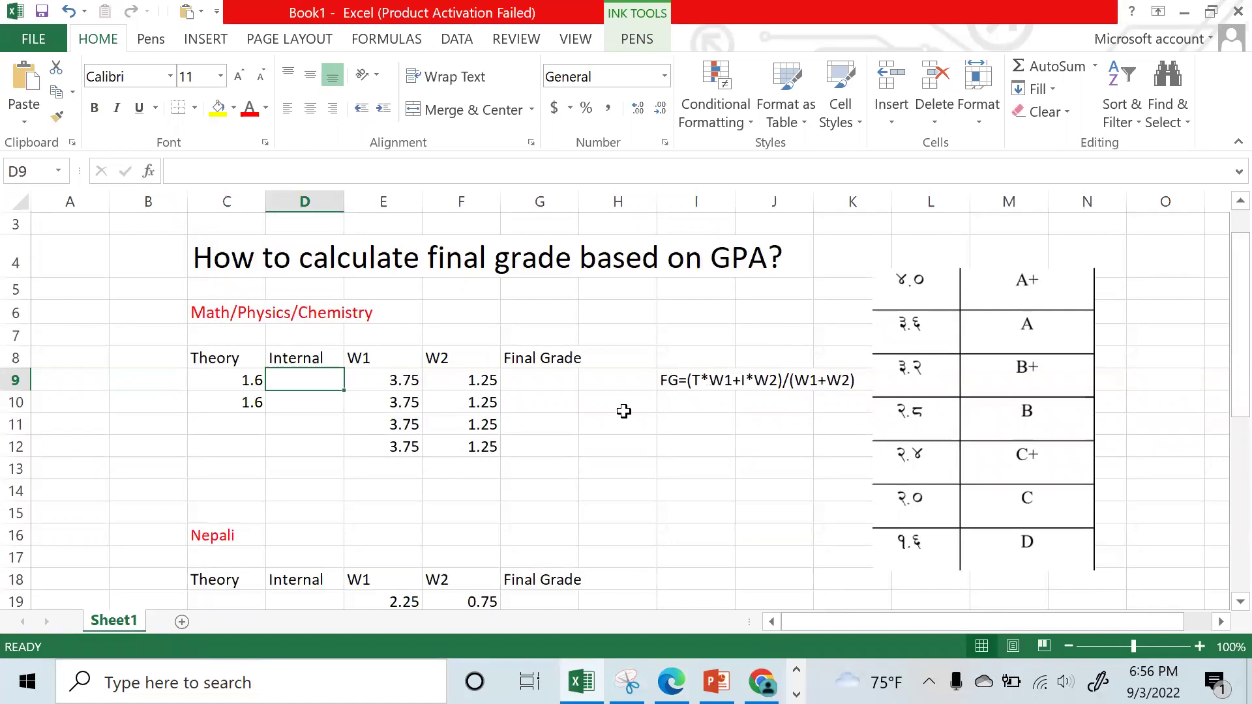
scroll(1009, 355, "up", 1)
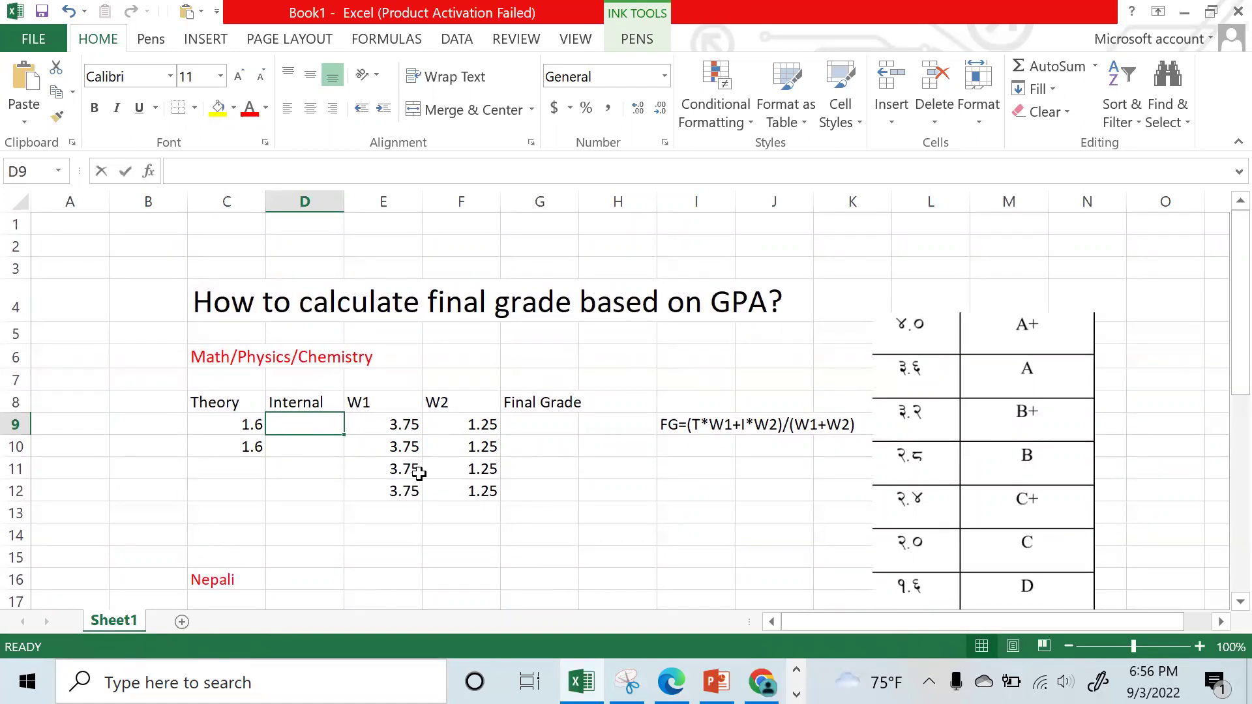
Enter the internal grade 4 in D9
type("4")
key("Tab")
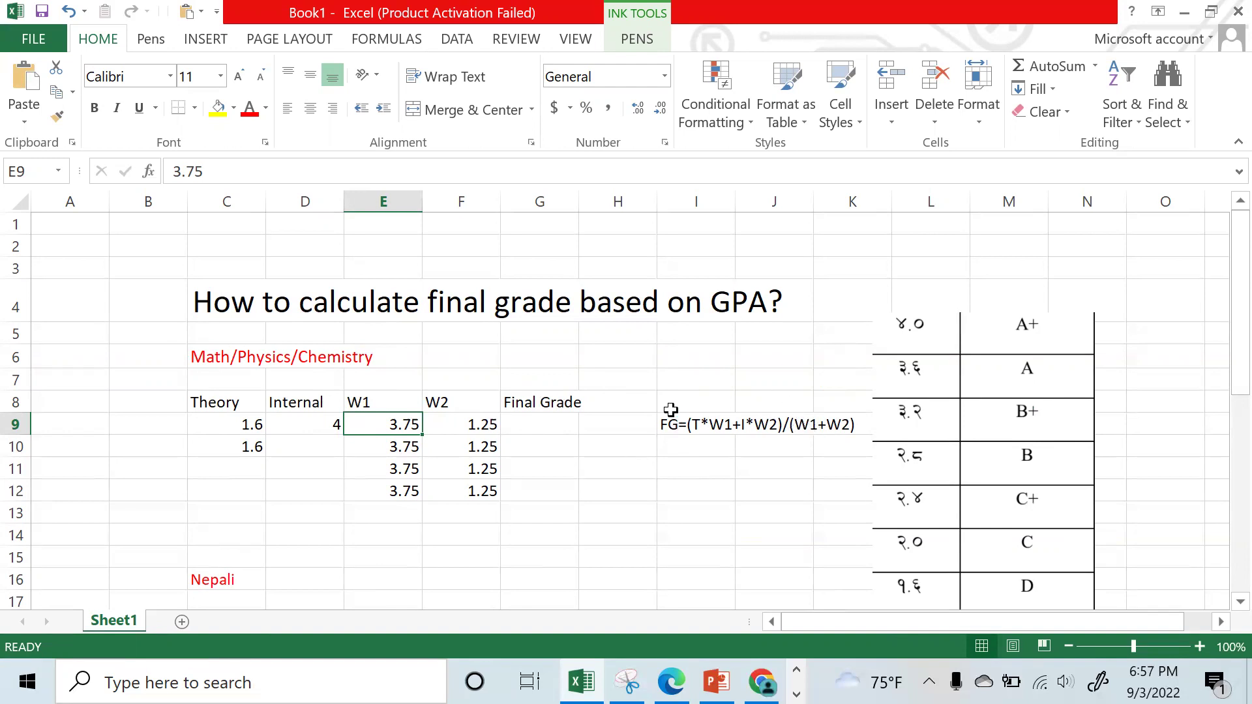
Enter =(C9*E9+D9*F9)/5 in G9 so the Final Grade shows 2.2
left_click(528, 425)
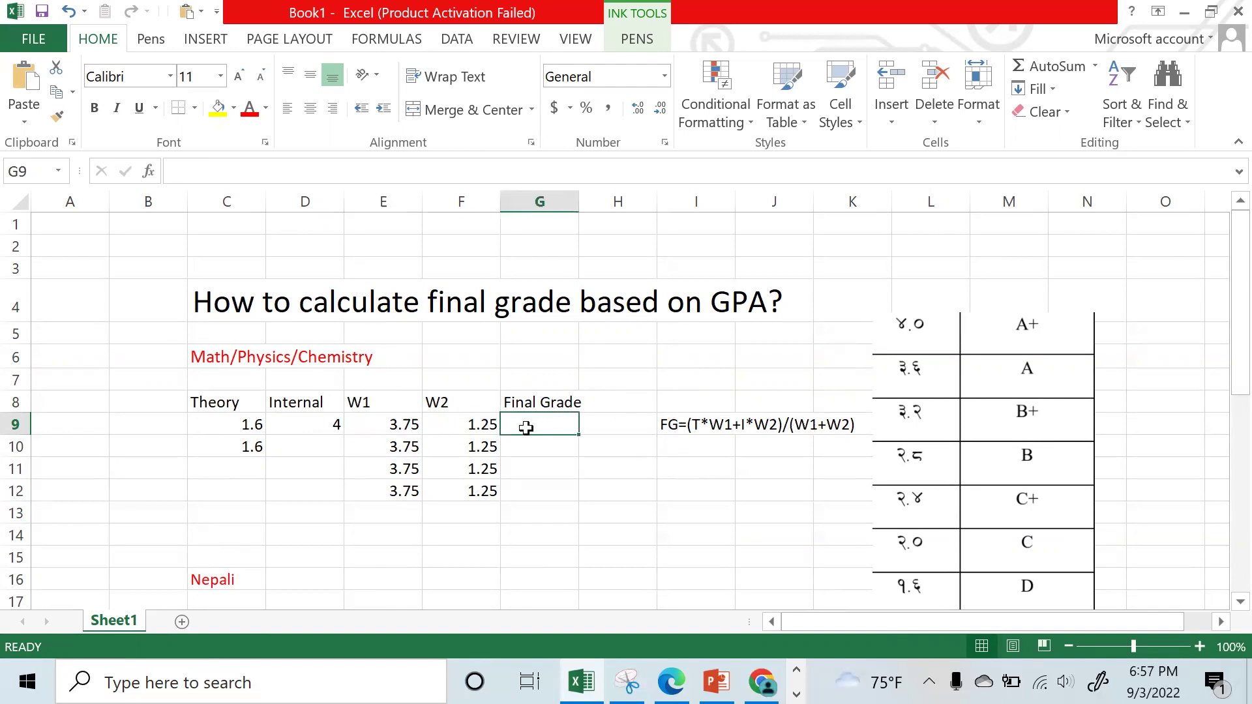
type("=")
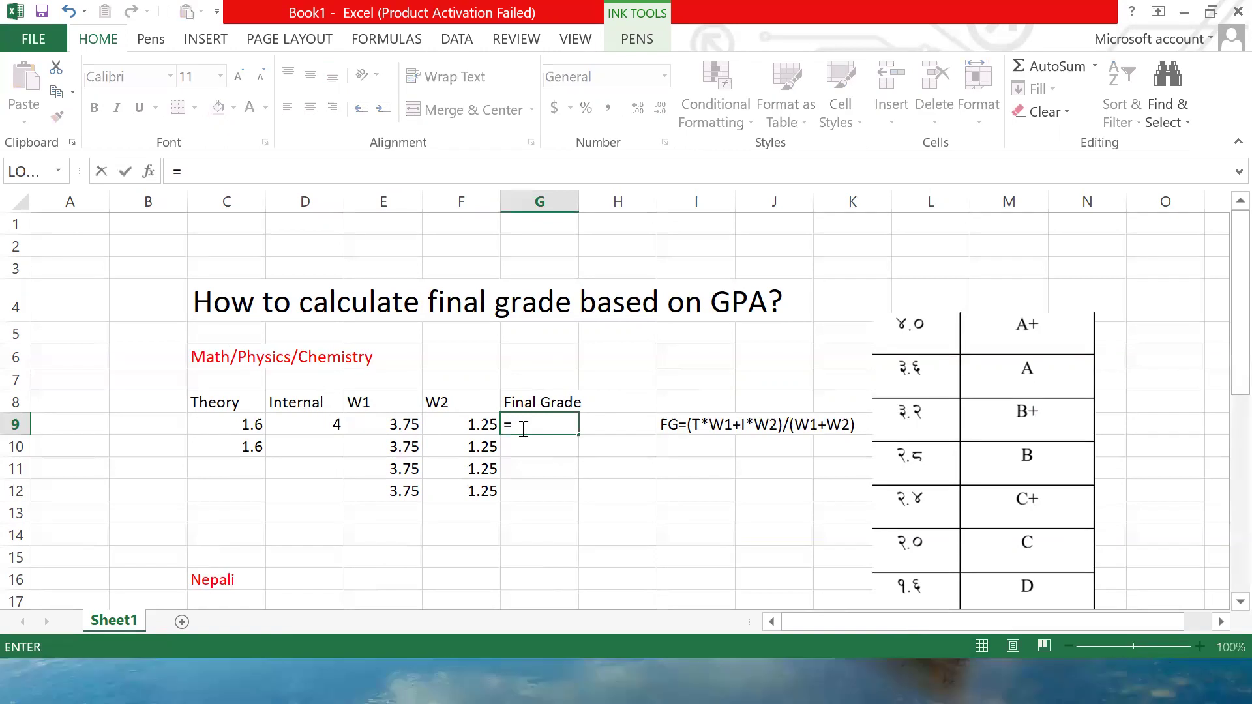
left_click(253, 426)
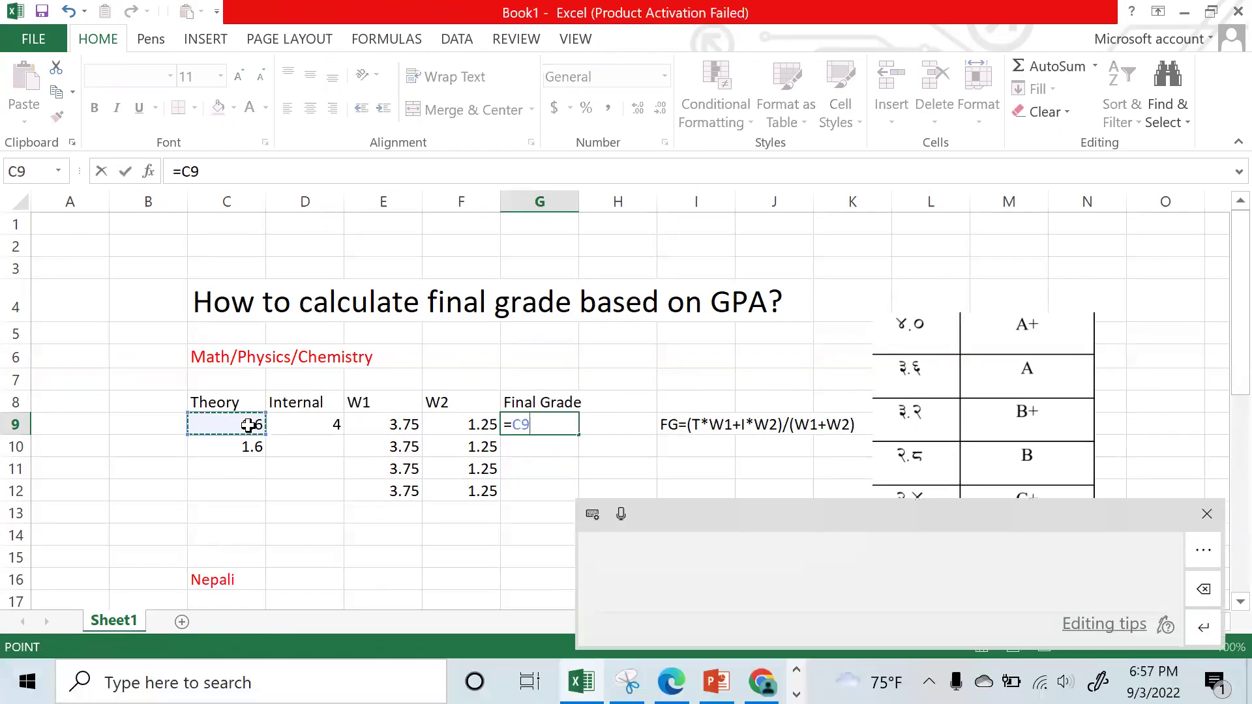
key("BackSpace")
key("BackSpace")
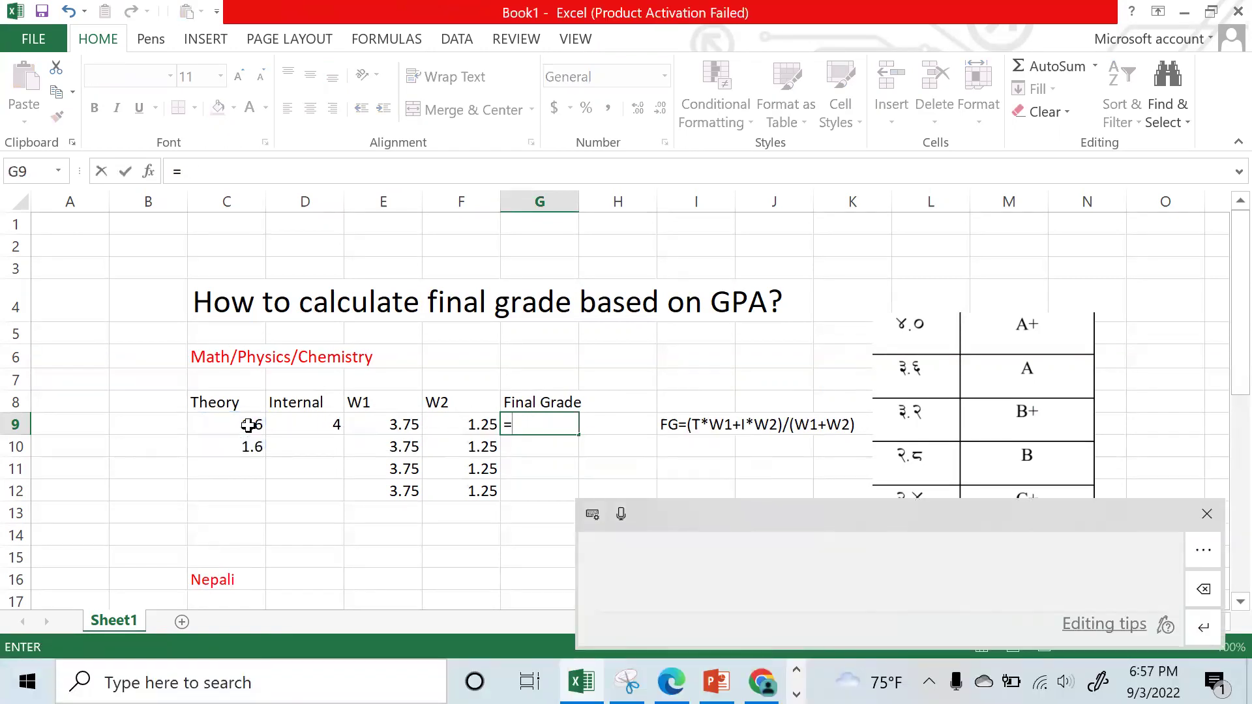
type("(")
left_click(248, 425)
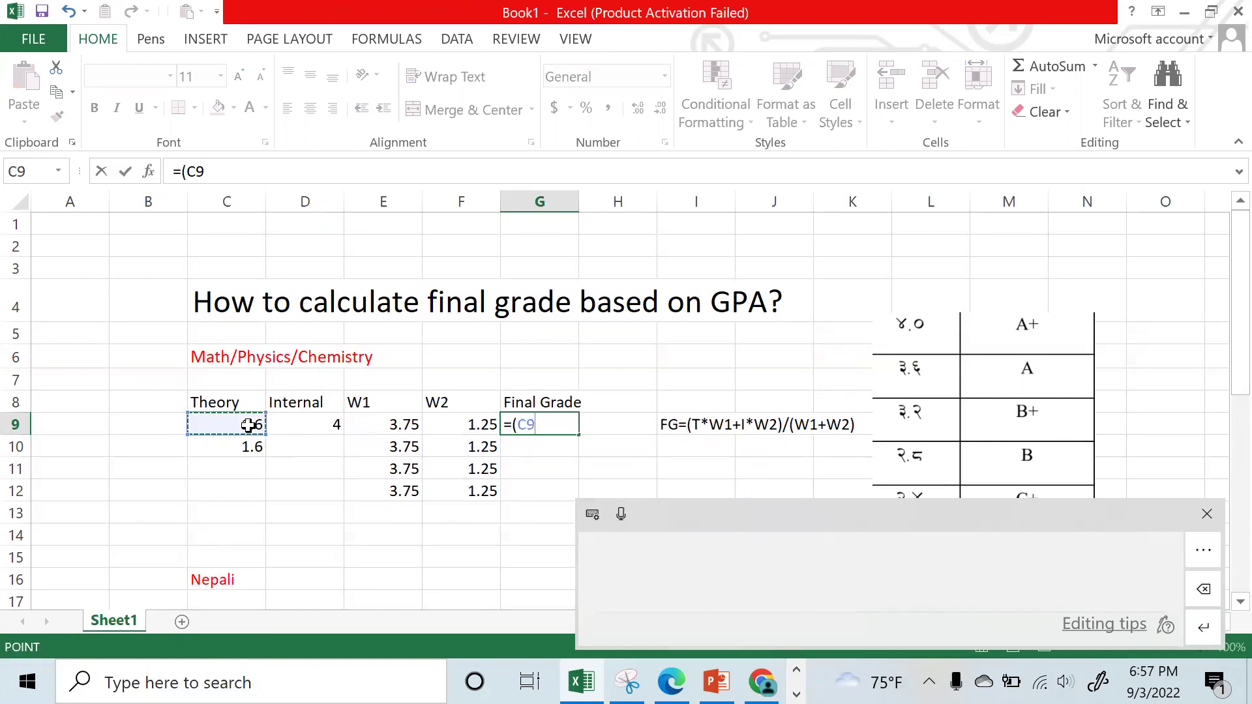
type("*")
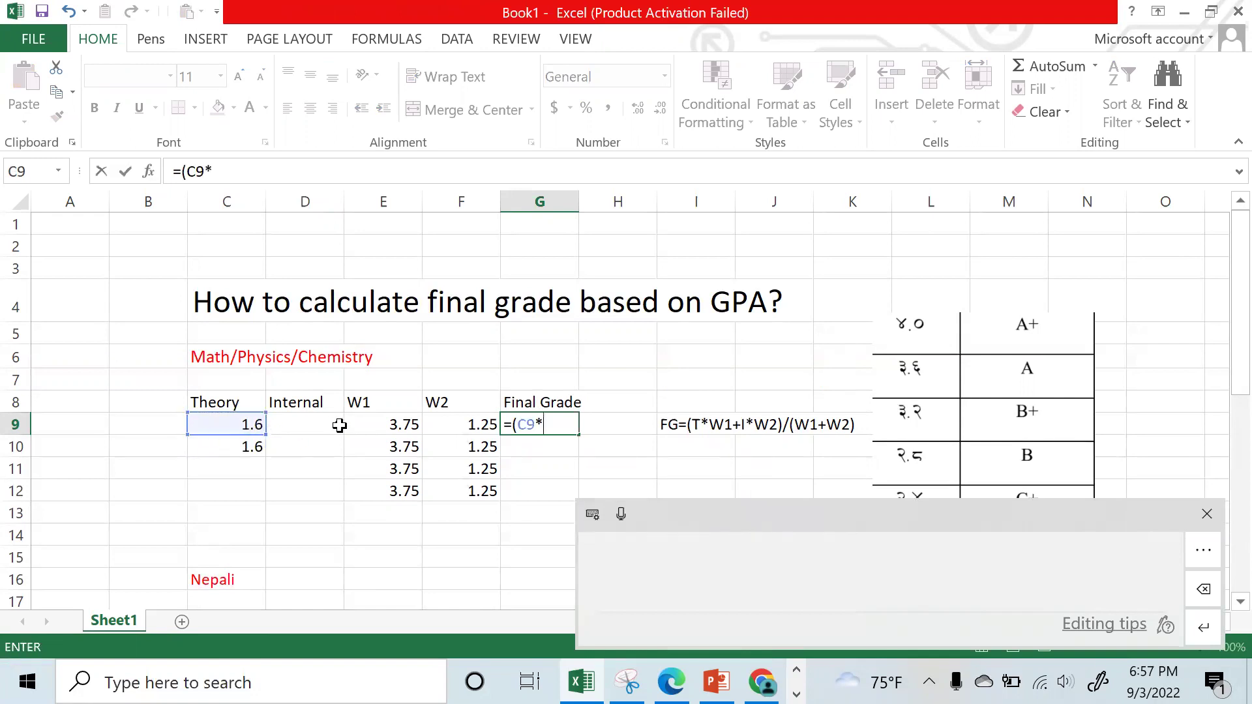
left_click(371, 425)
type("+")
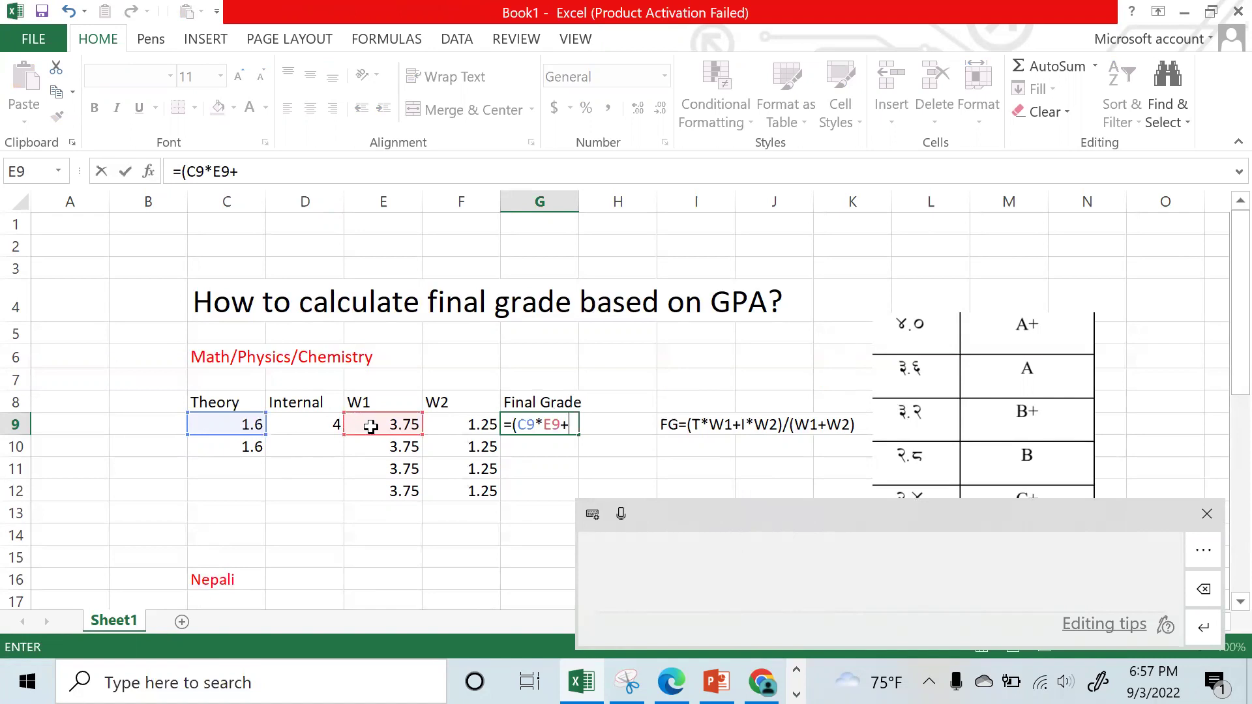
left_click(314, 424)
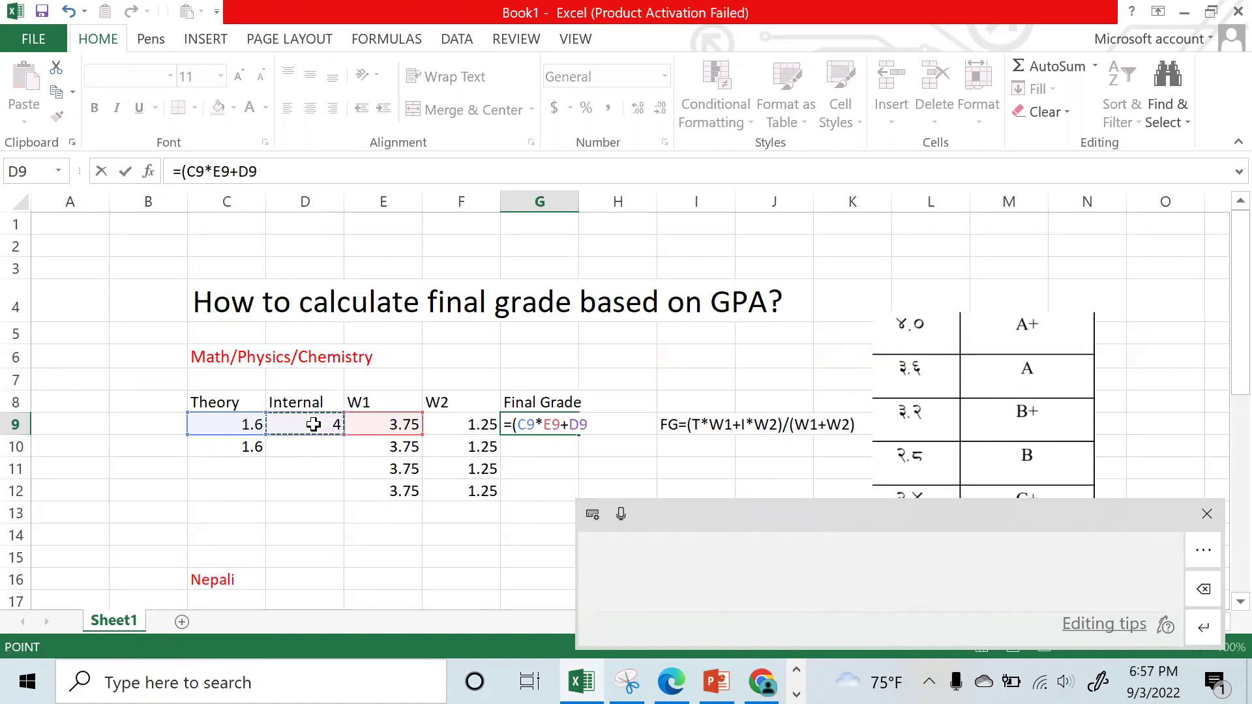
type("*")
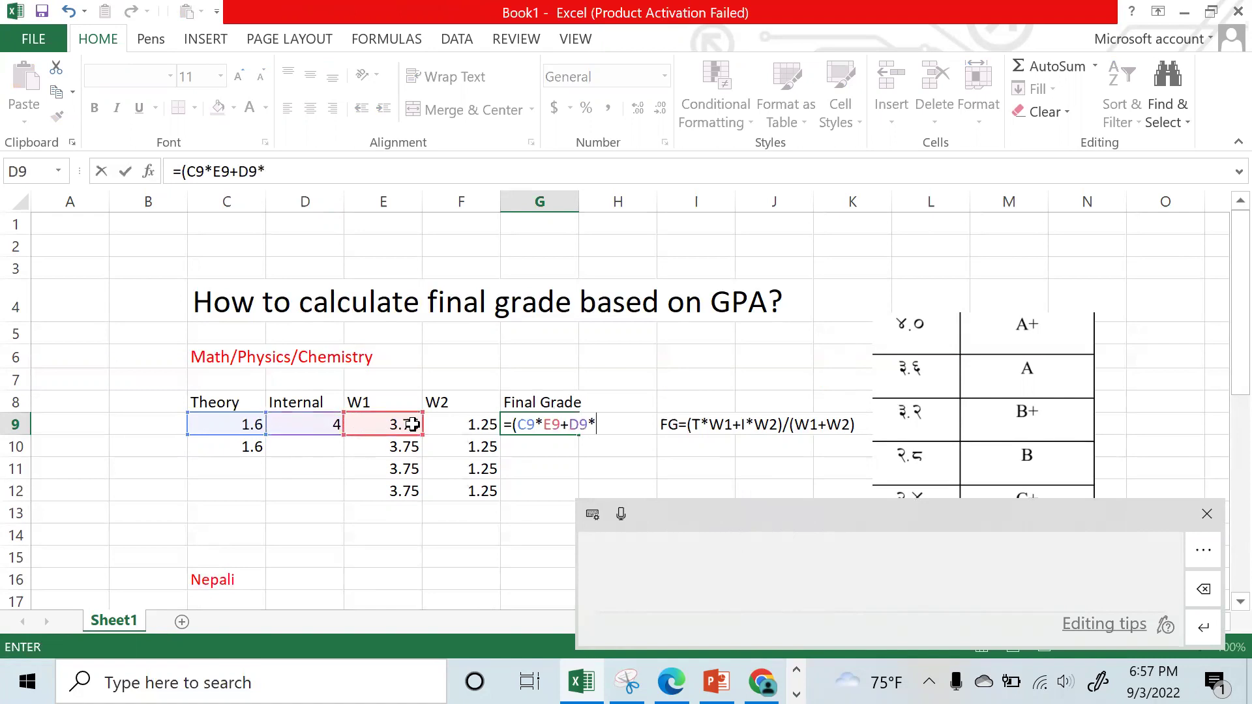
left_click(468, 425)
type(")")
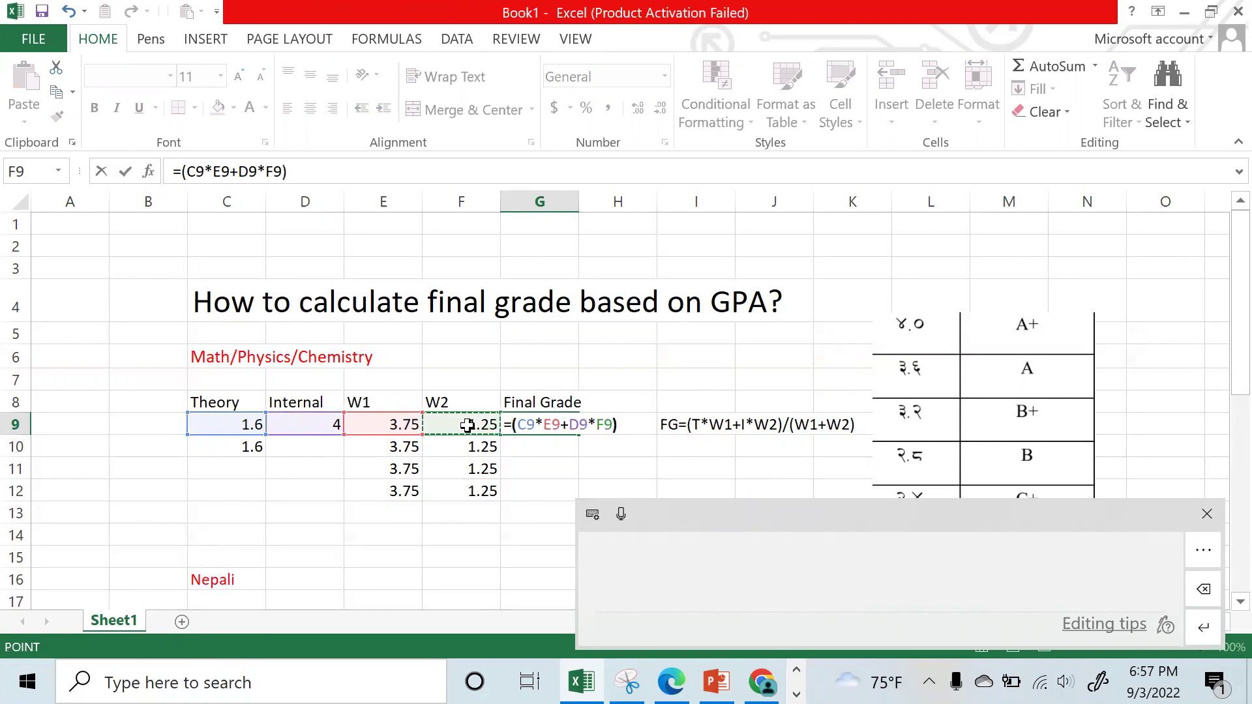
type("/5")
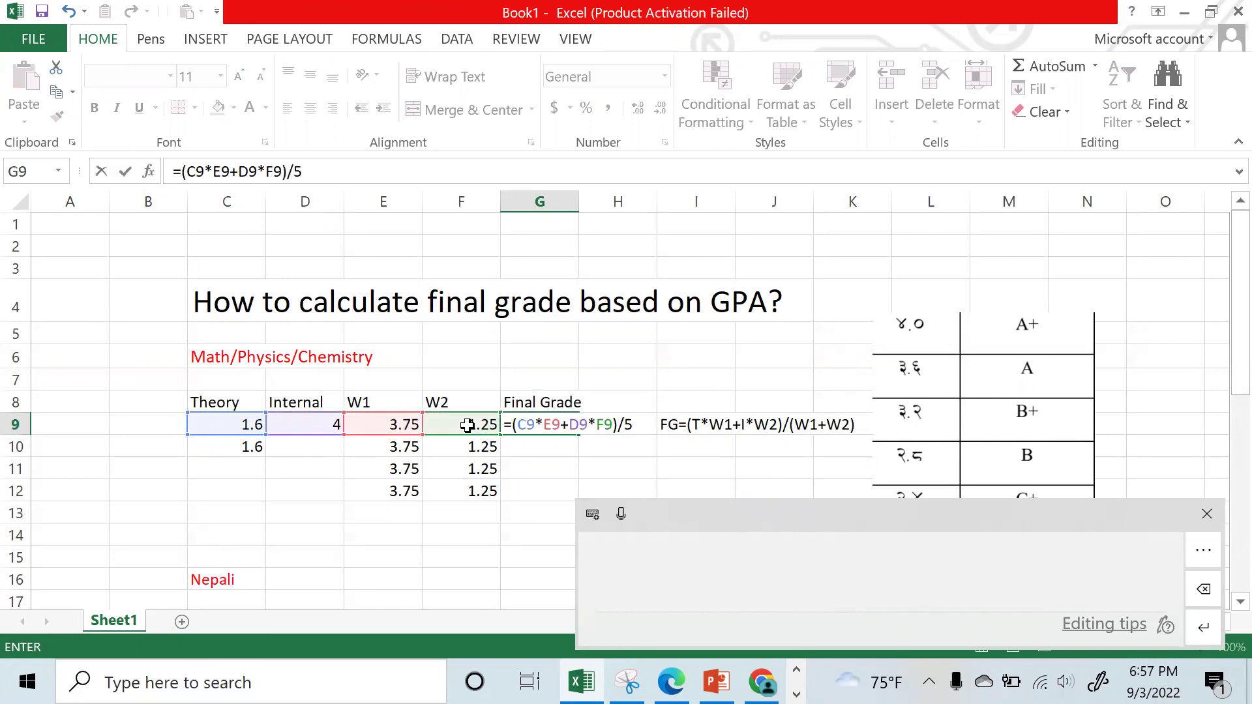
key("Return")
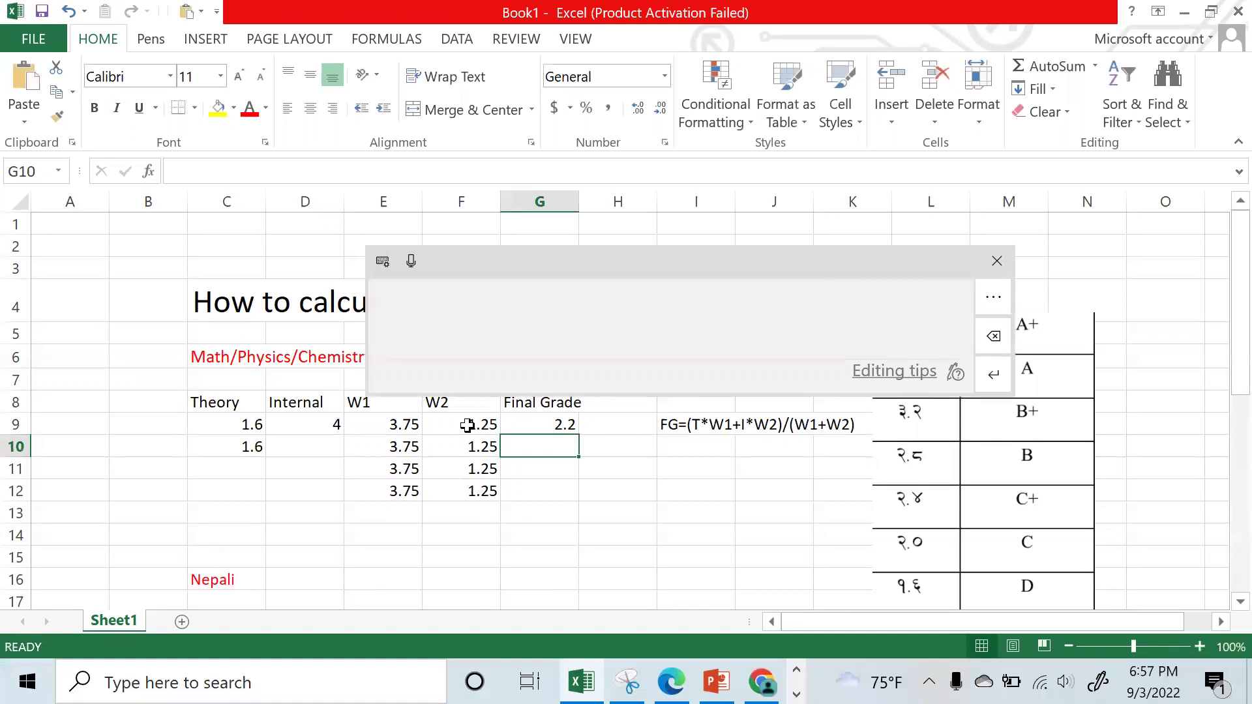
Recheck G9's formula, then enter the second internal grade 3.6 in D10
left_click(558, 424)
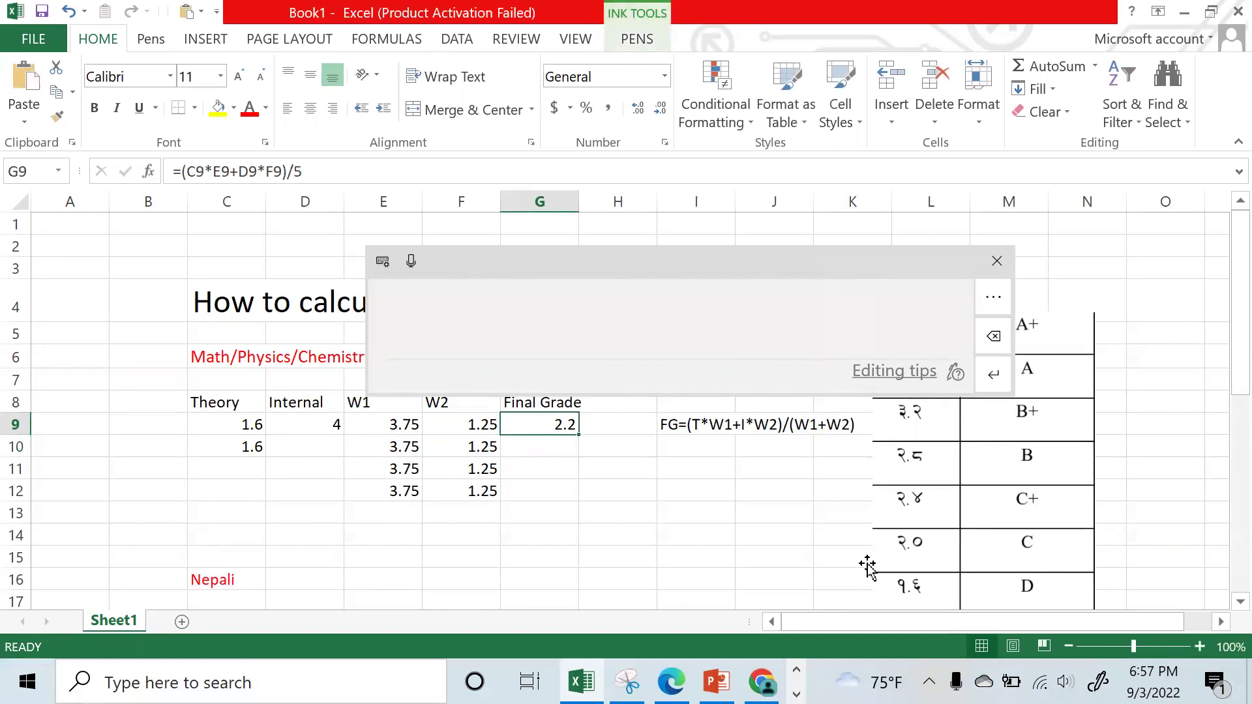
left_click(998, 261)
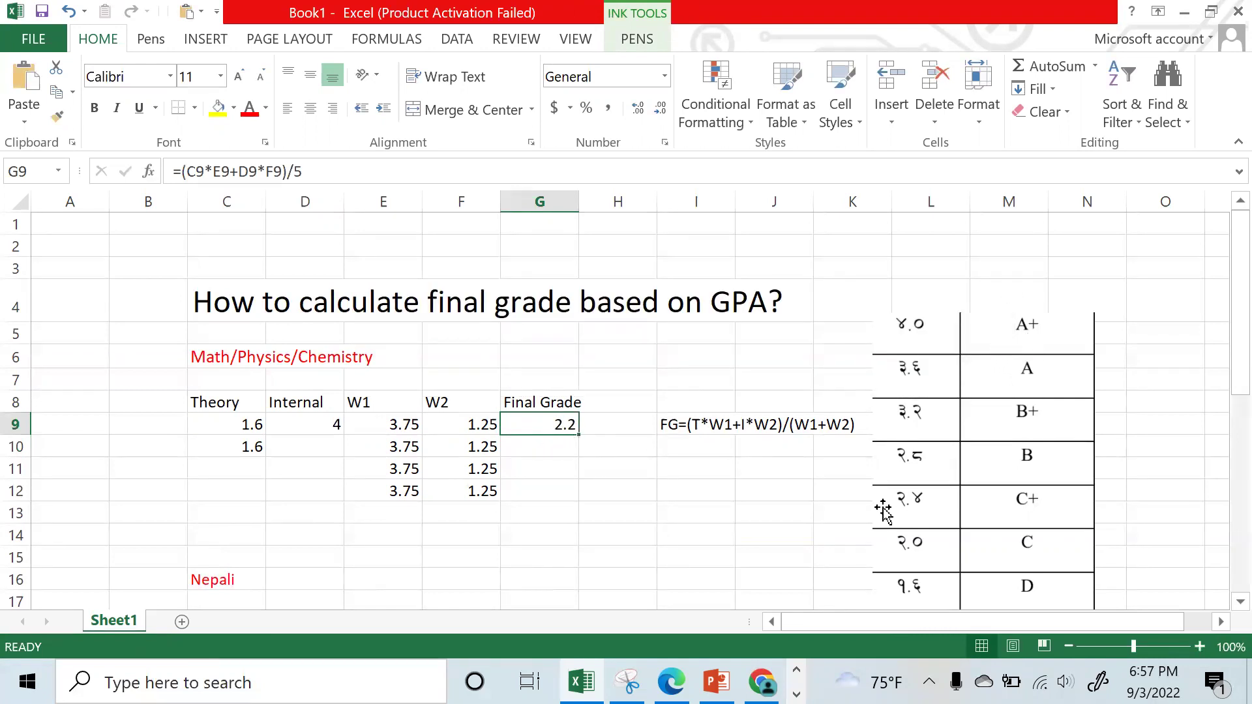
left_click(252, 447)
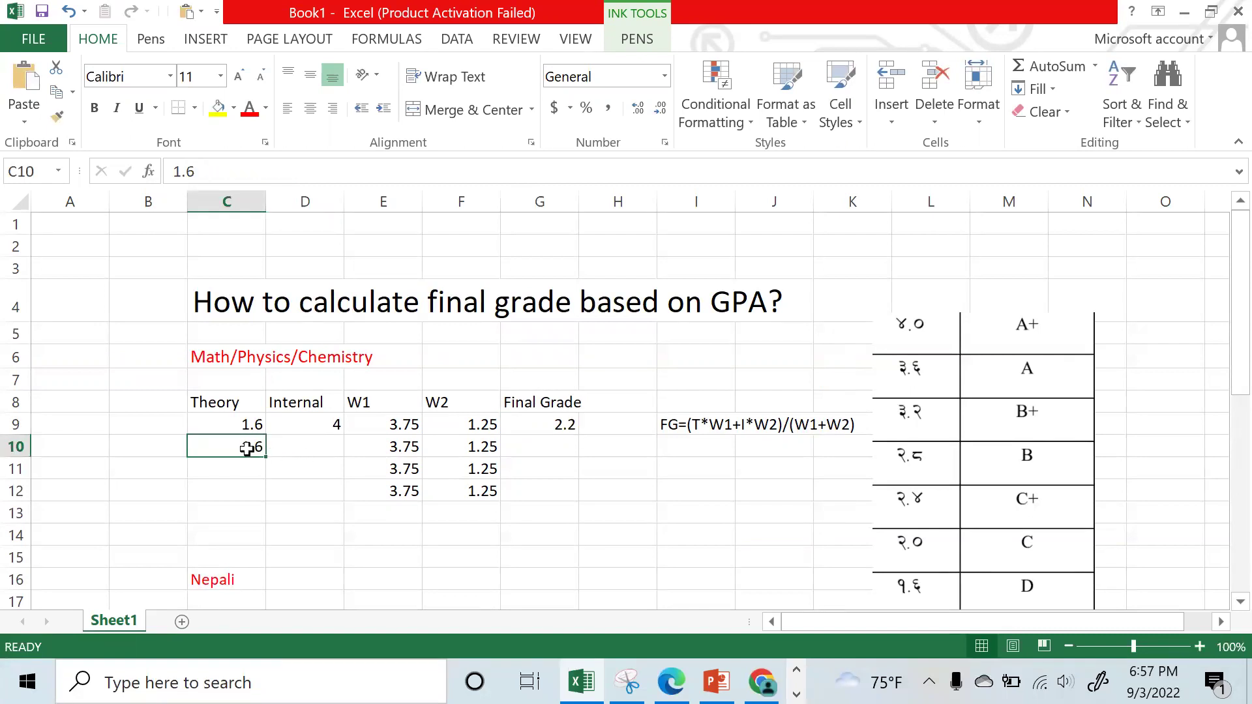
left_click(307, 445)
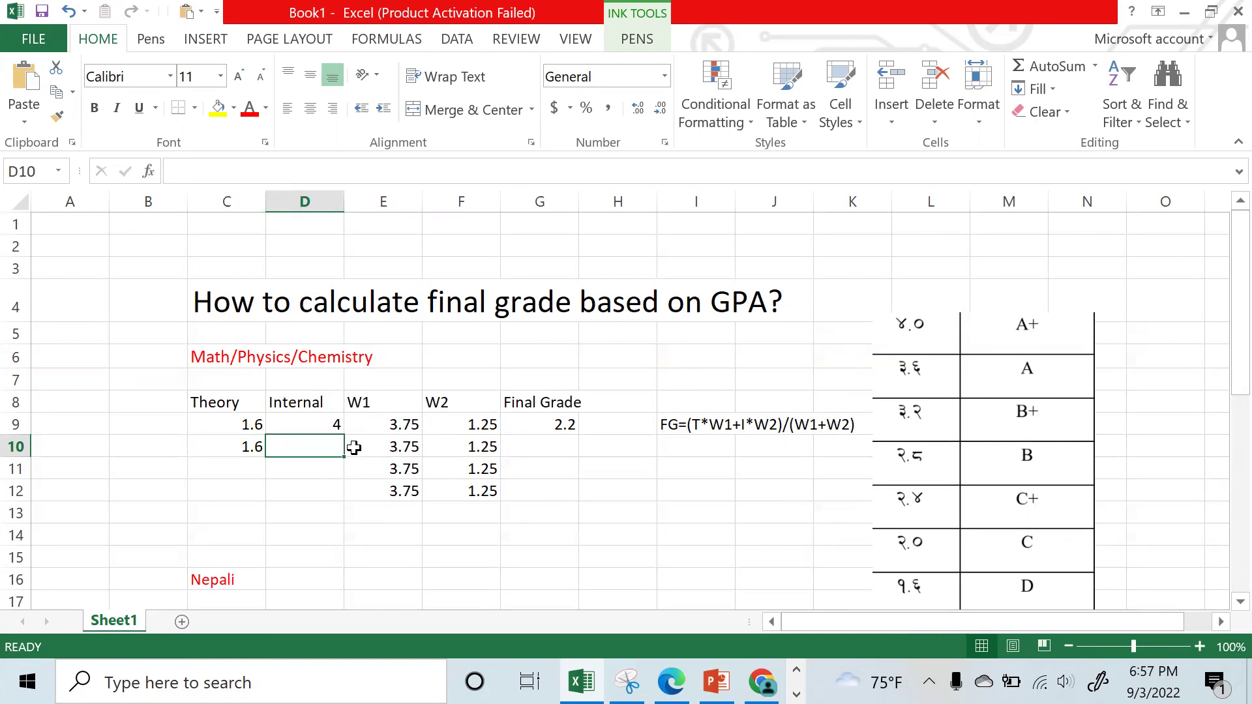
type("3")
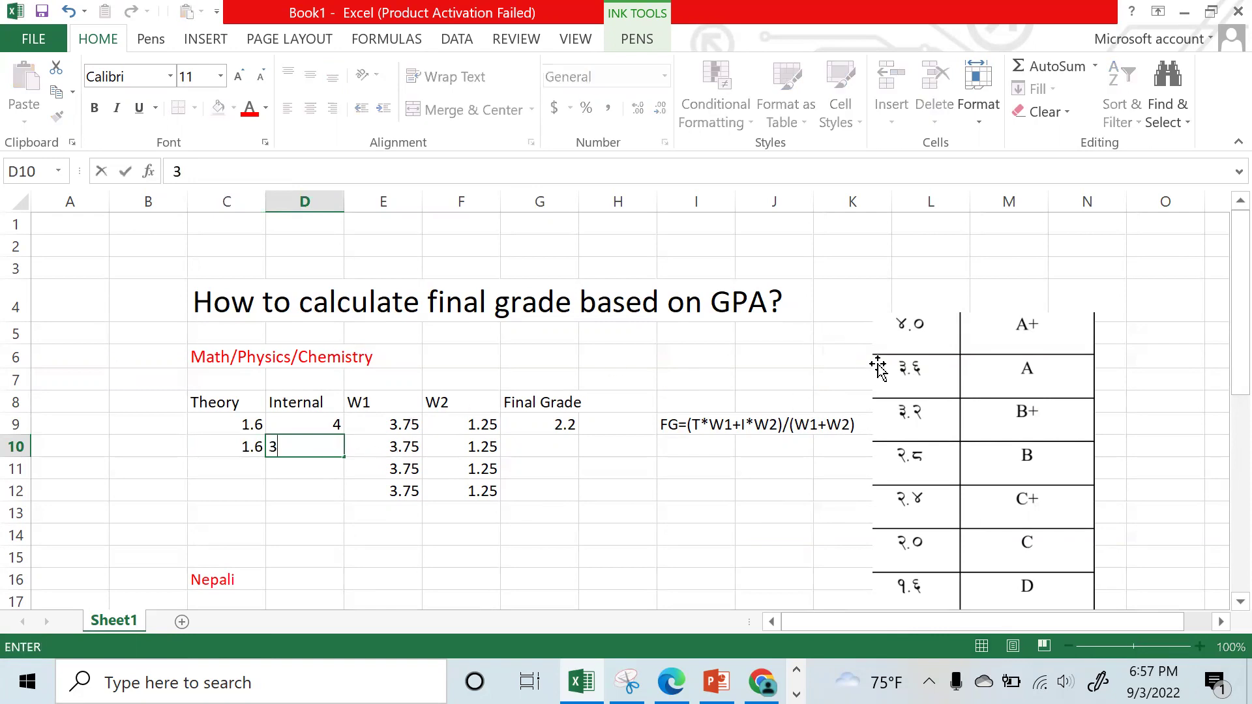
type(".6")
key("Tab")
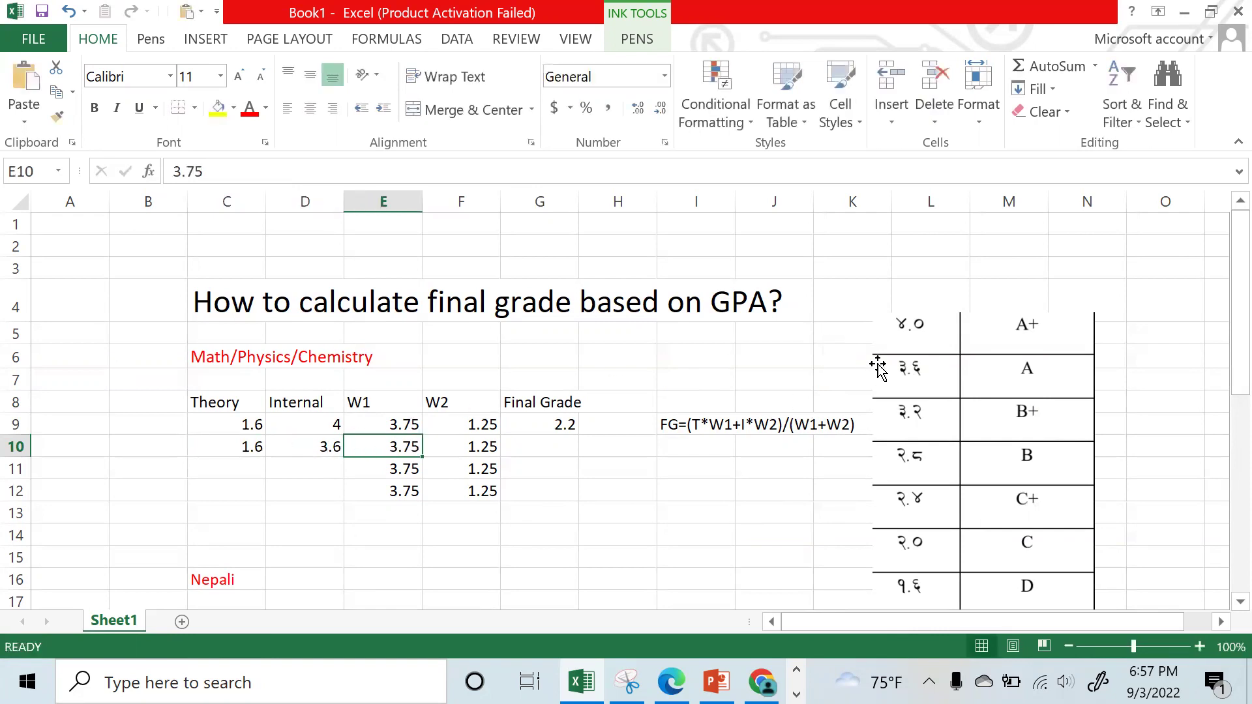
left_click(554, 424)
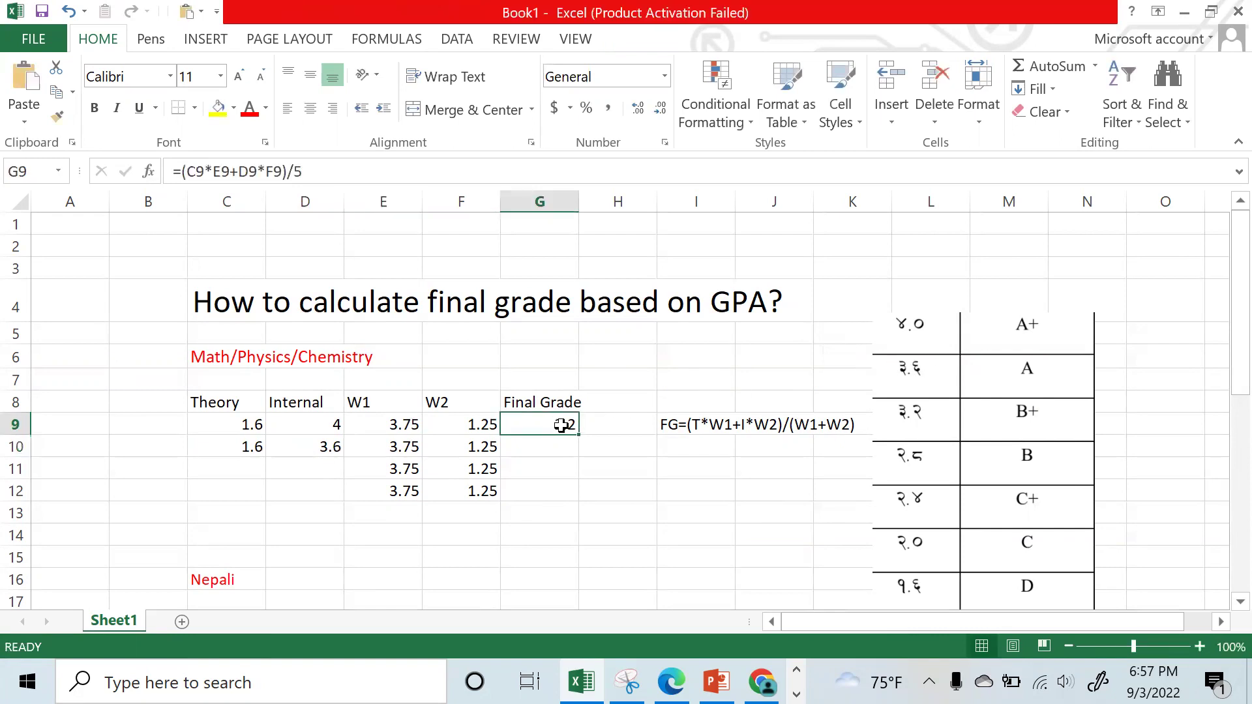
Fill the Math formula down to G10 (2.1) and enter Nepali Theory 1.6 and Internal 4
left_click_drag(576, 436, 574, 449)
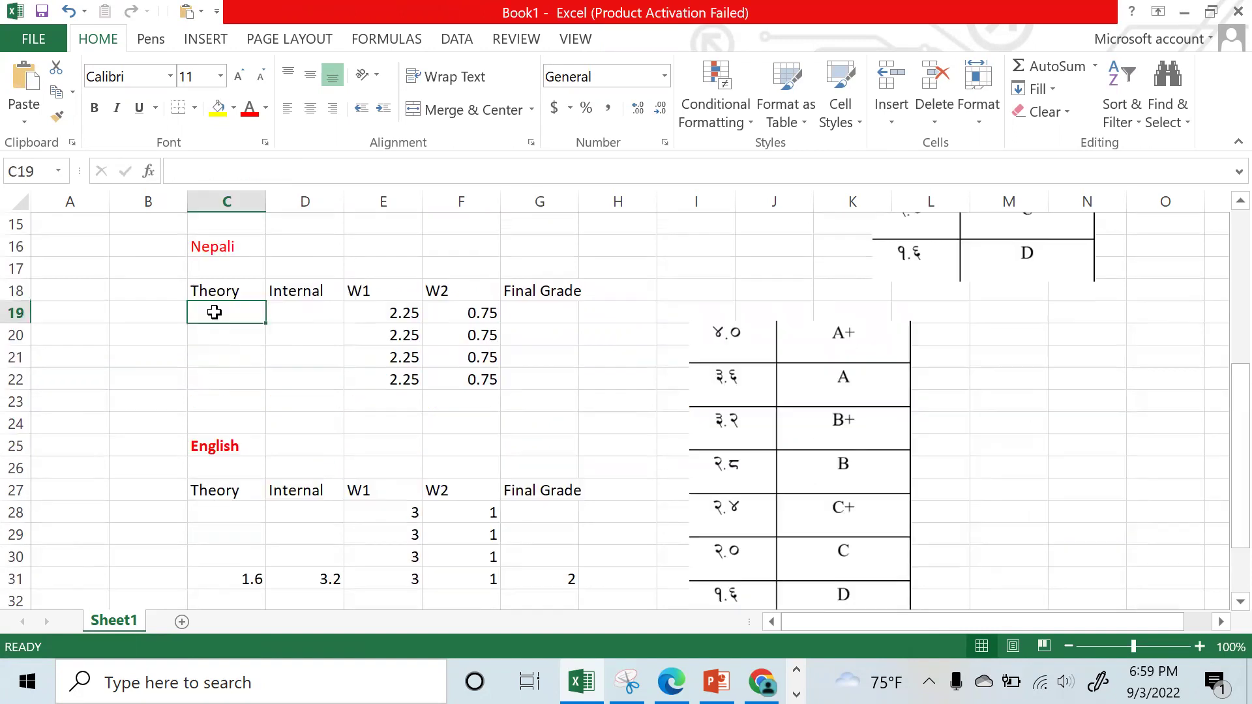
type("1.6")
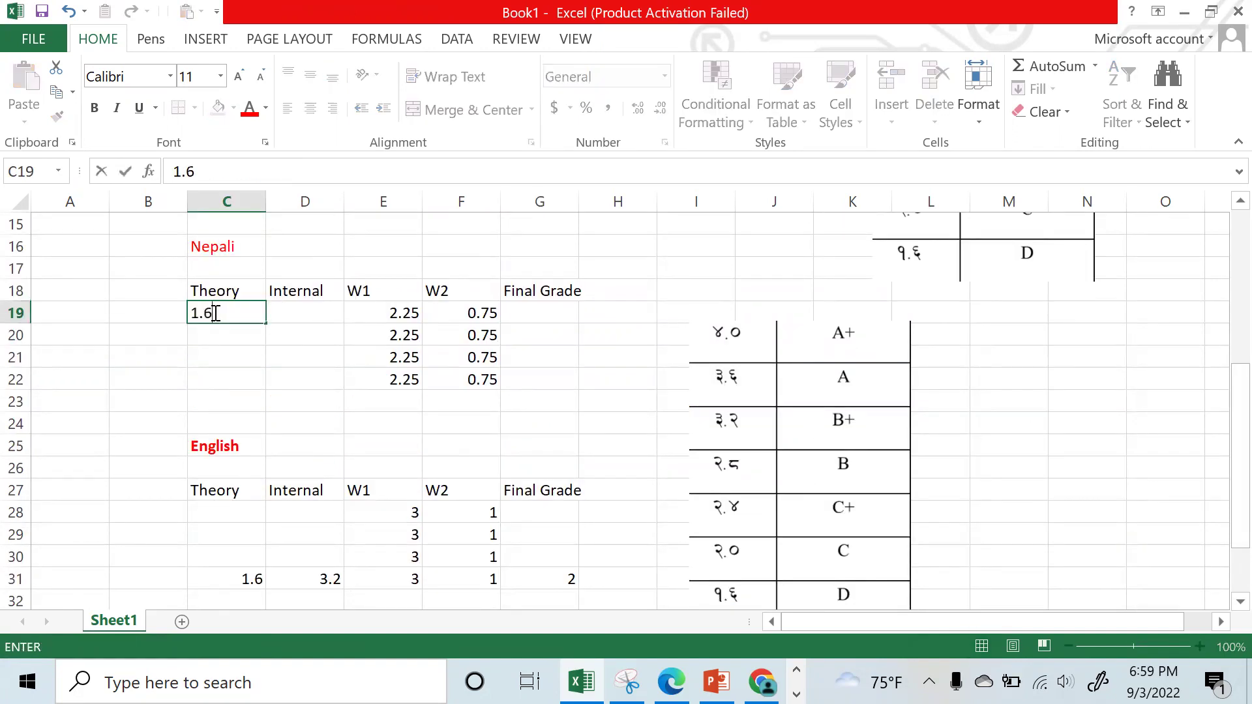
key("Tab")
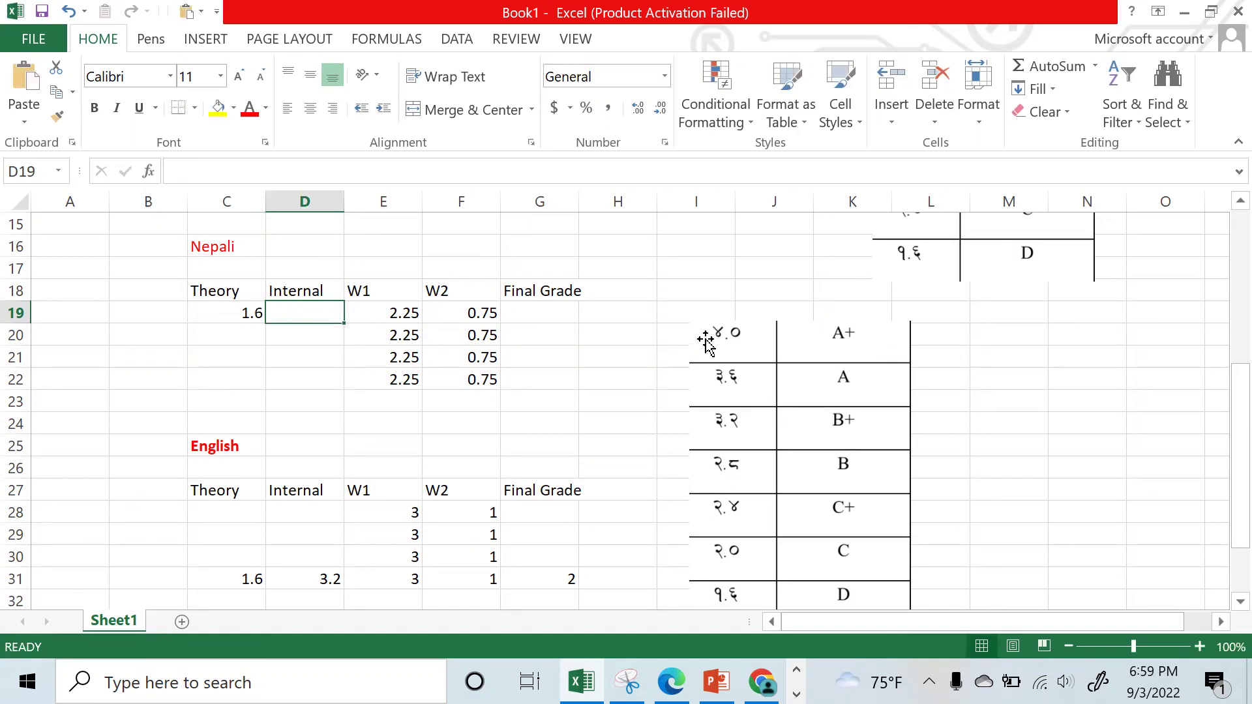
type("4")
key("Tab")
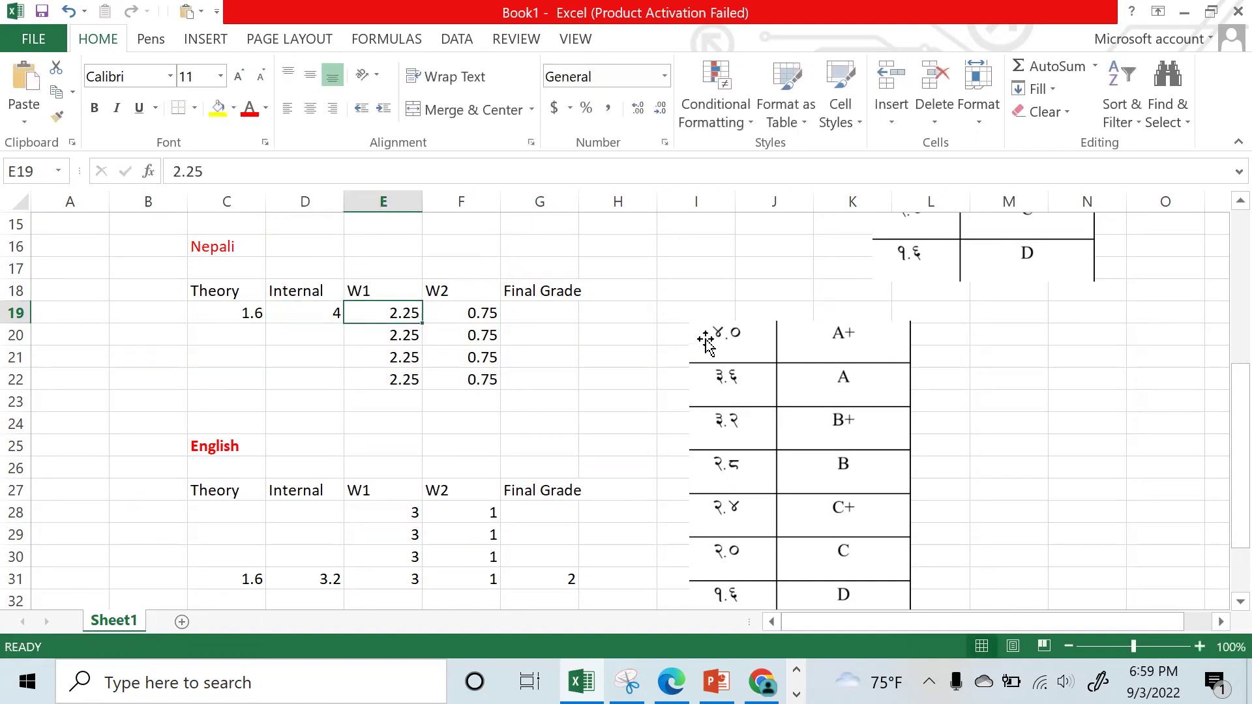
left_click(525, 312)
Enter =(C19*E19+D19*F19)/3 in G19 so the first Nepali Final Grade shows 2.2
type("=(")
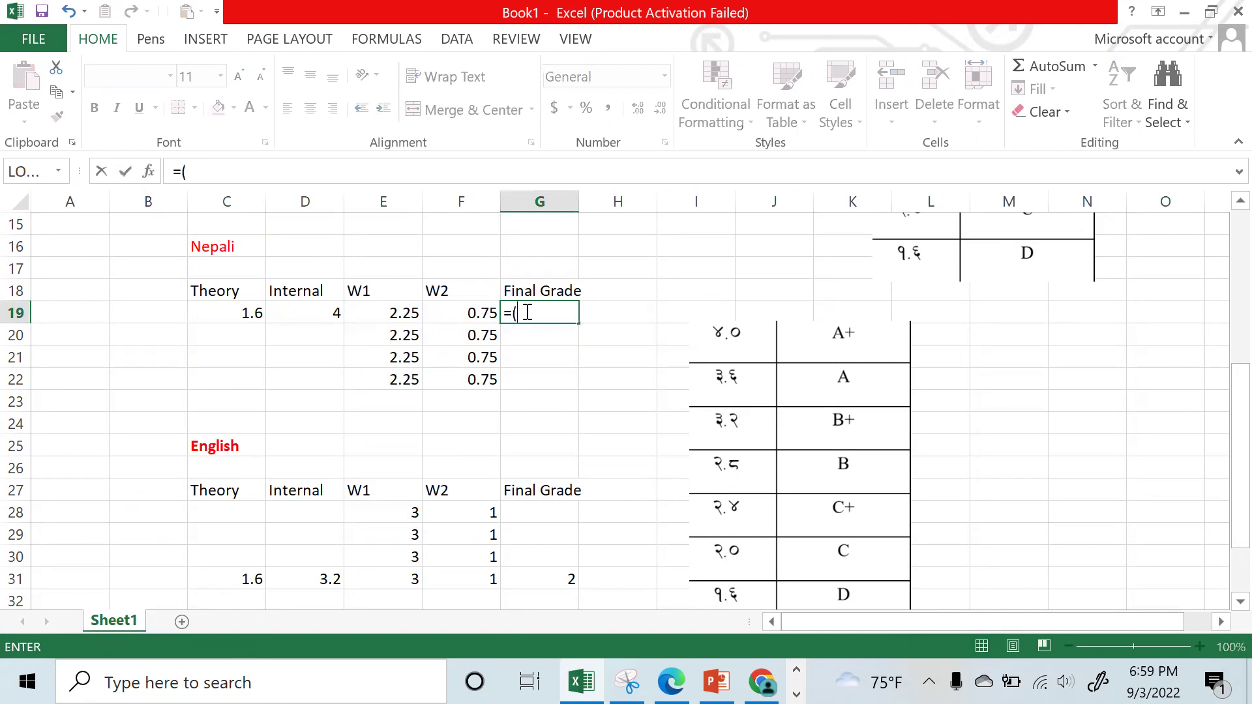
left_click(224, 317)
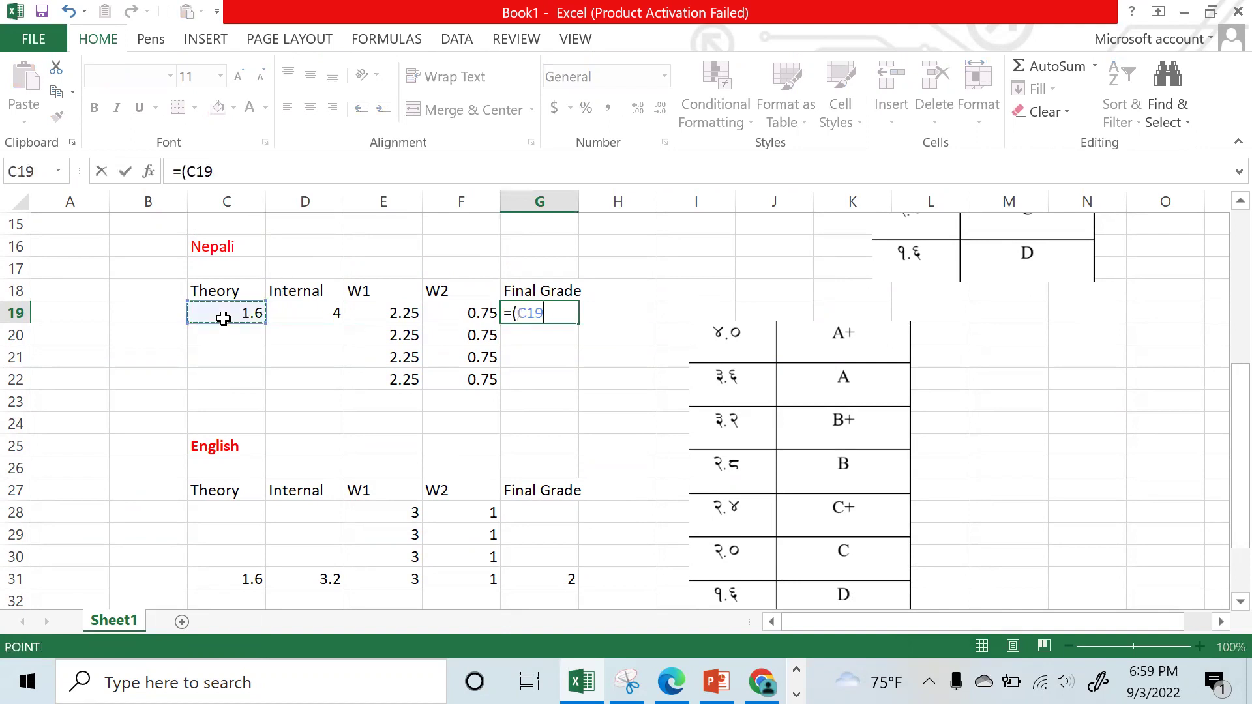
type("*")
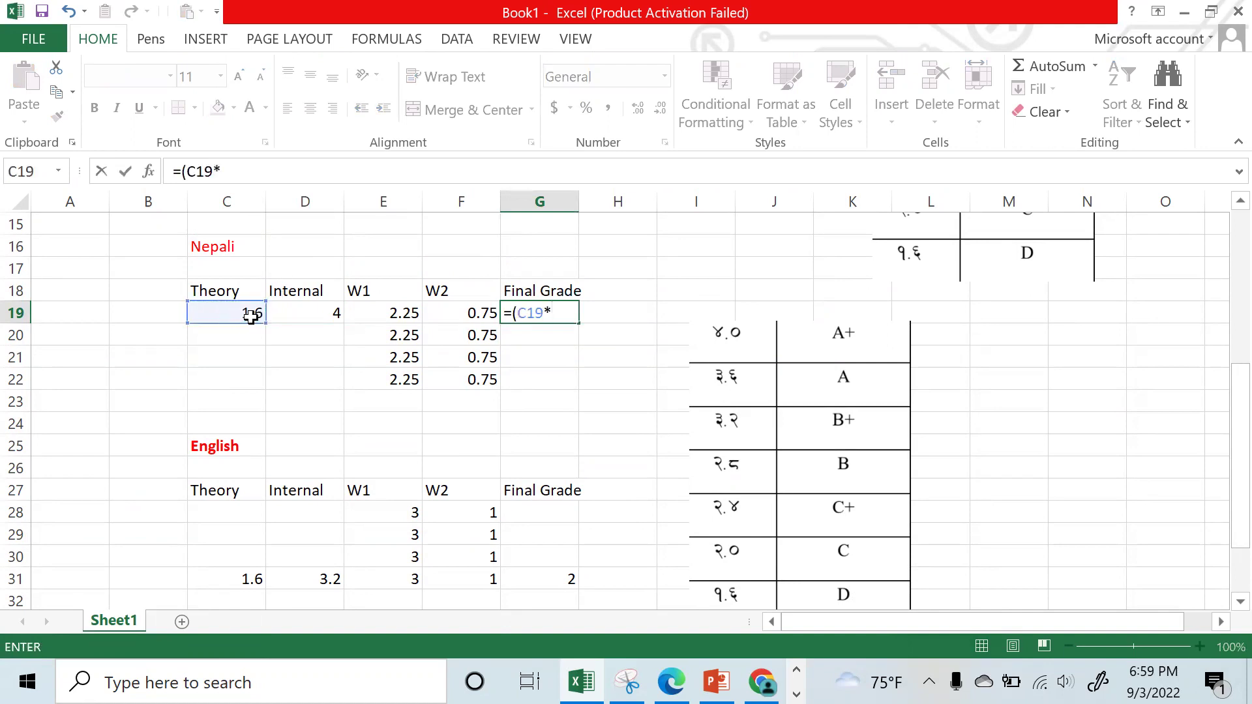
left_click(368, 313)
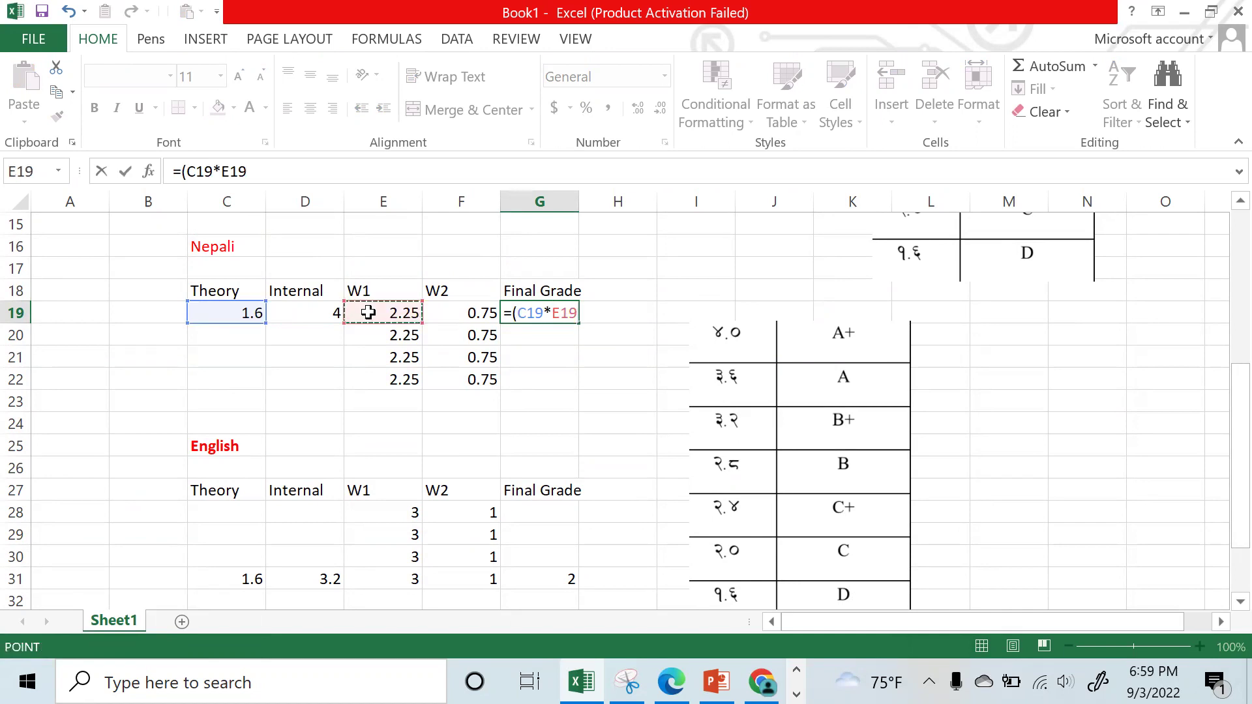
type("+")
left_click(322, 313)
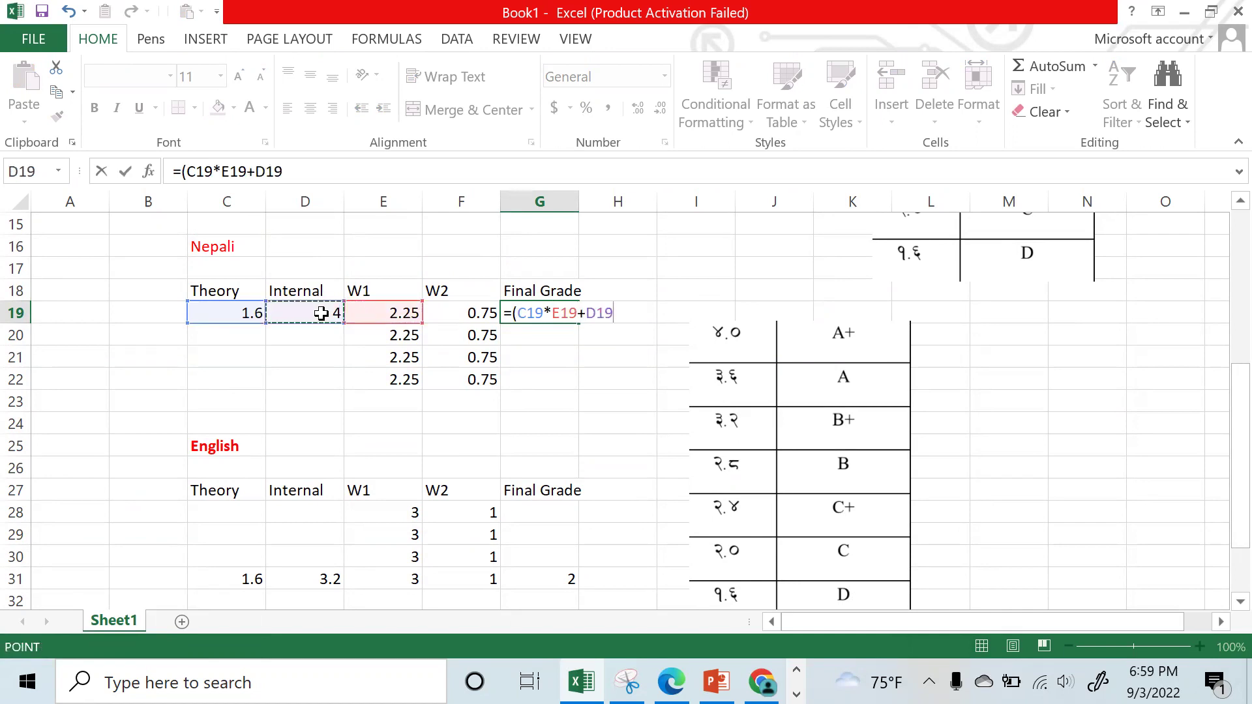
type("*")
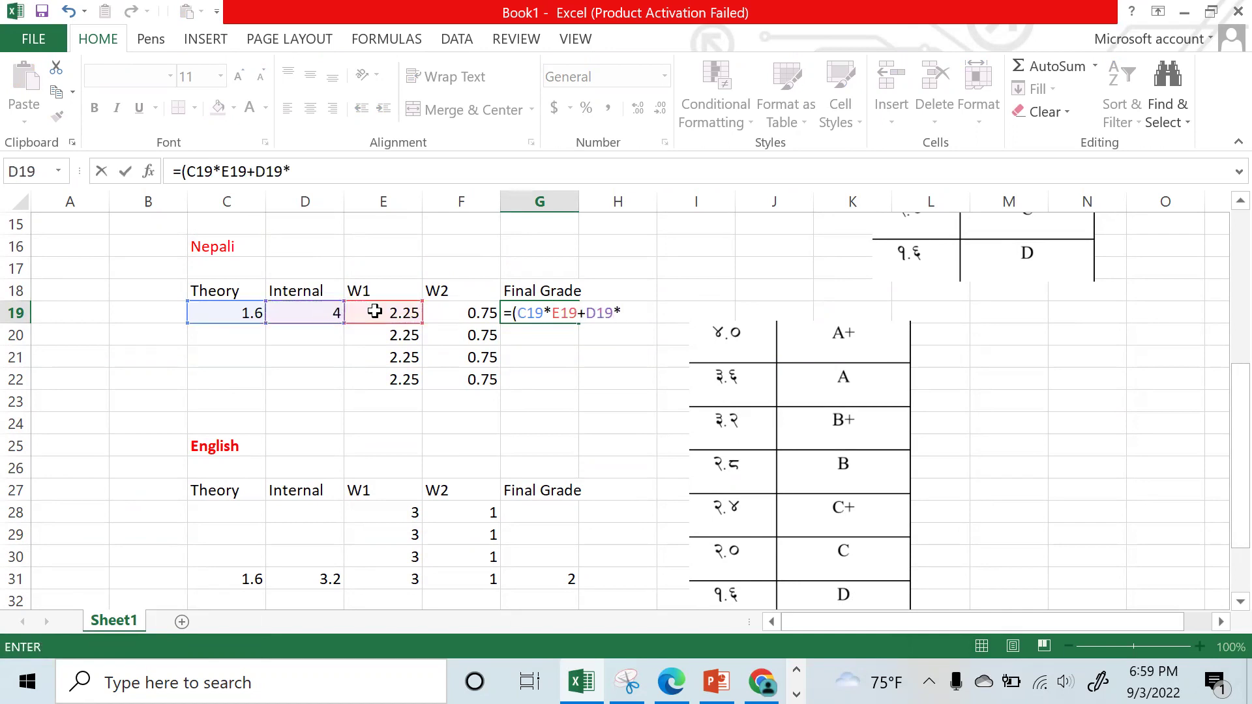
left_click(457, 315)
type(")")
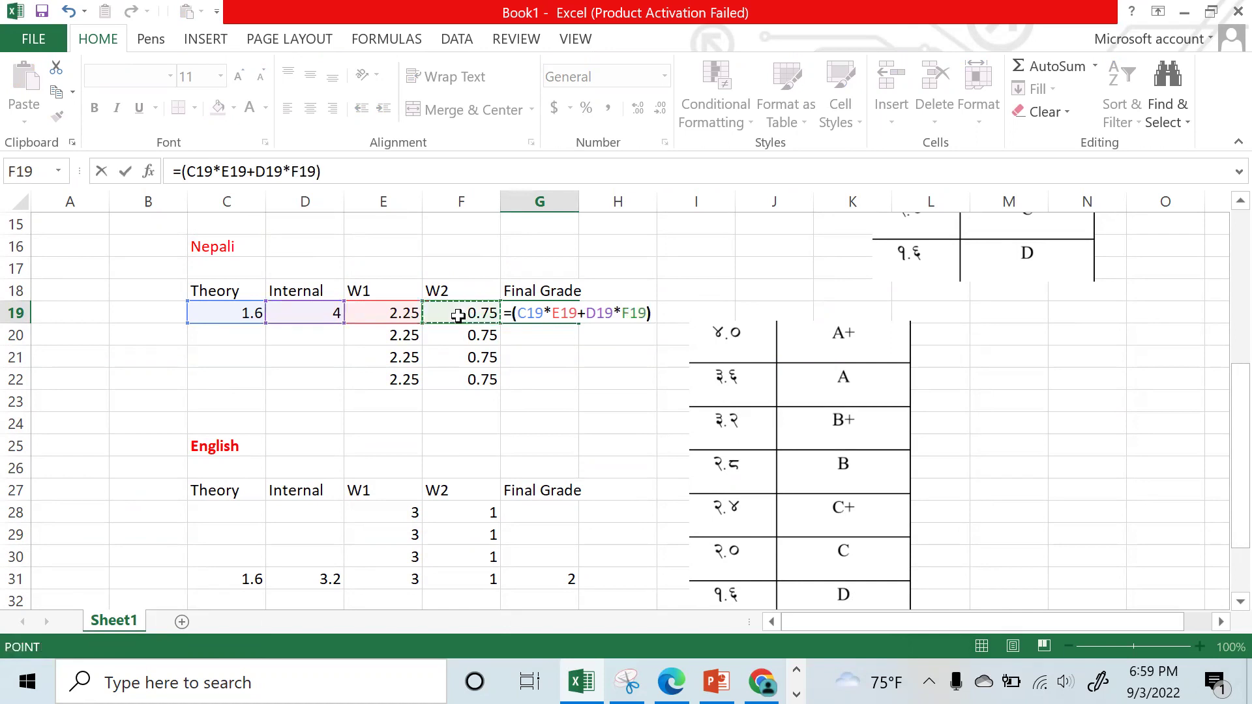
type("/3")
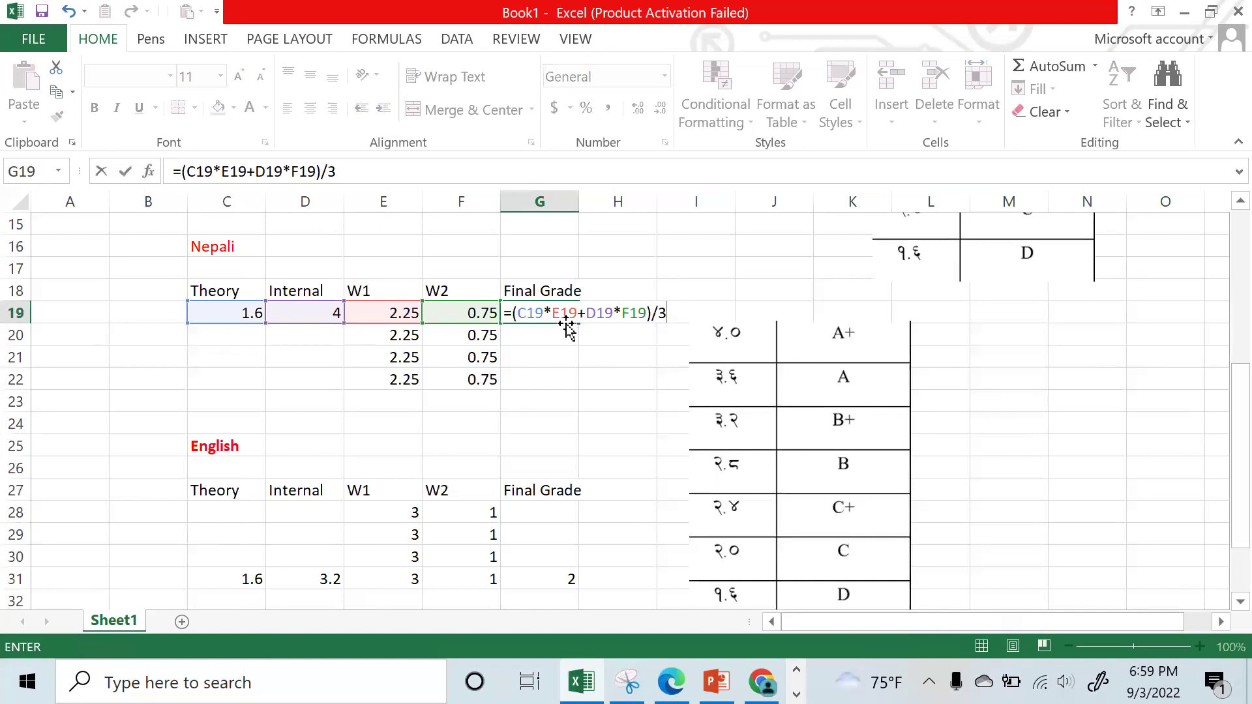
key("Return")
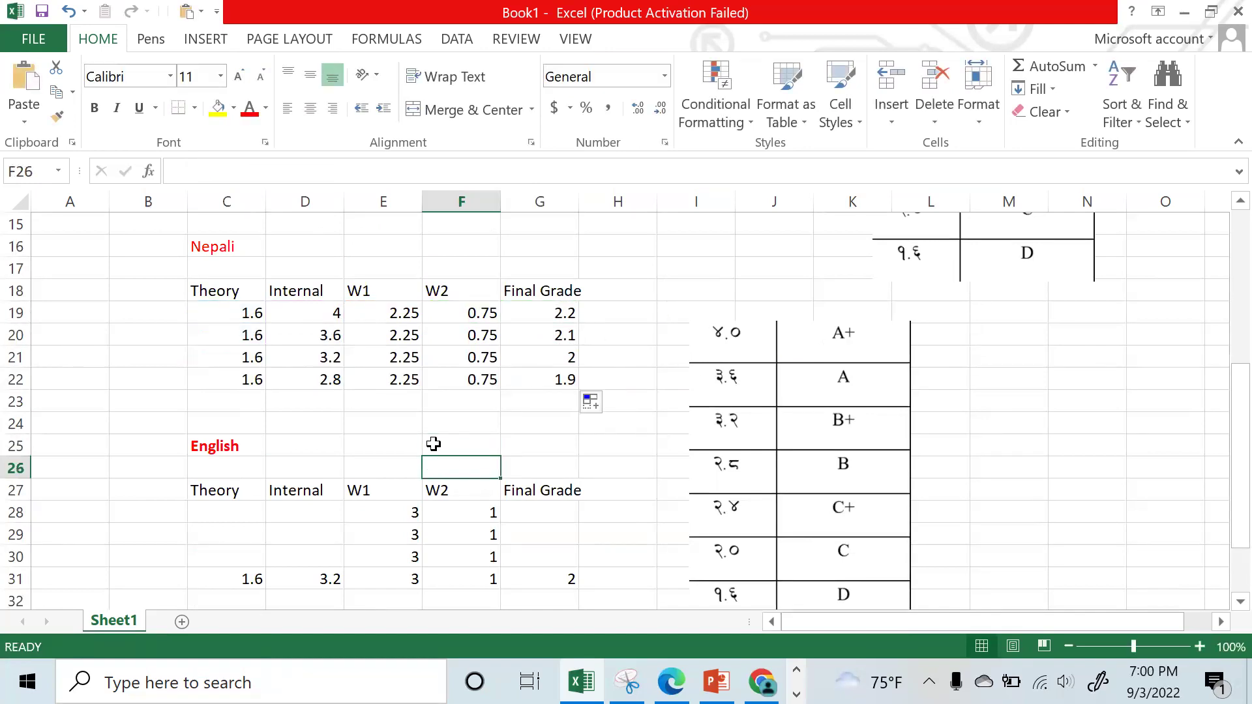
Fill the first English row with Theory grade 1.6 in C28 and Internal grade 4
key("Down")
key("Down")
key("Down")
key("Down")
key("Down")
key("Down")
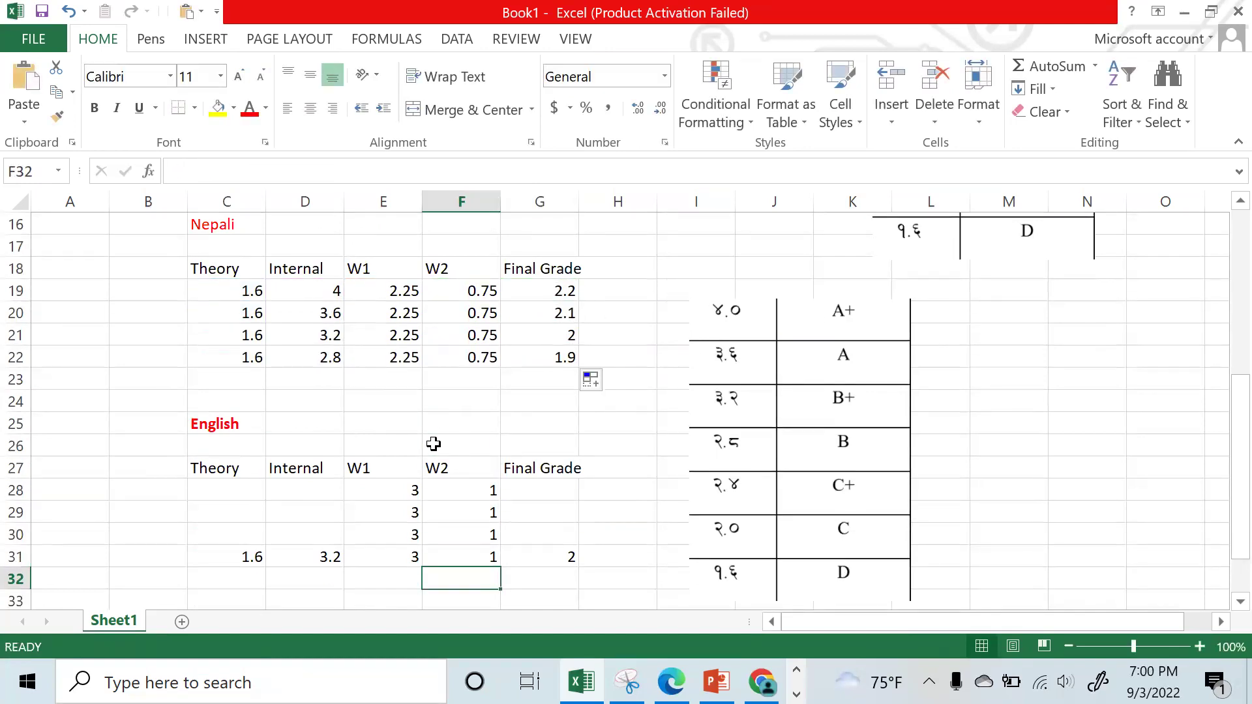
left_click(217, 492)
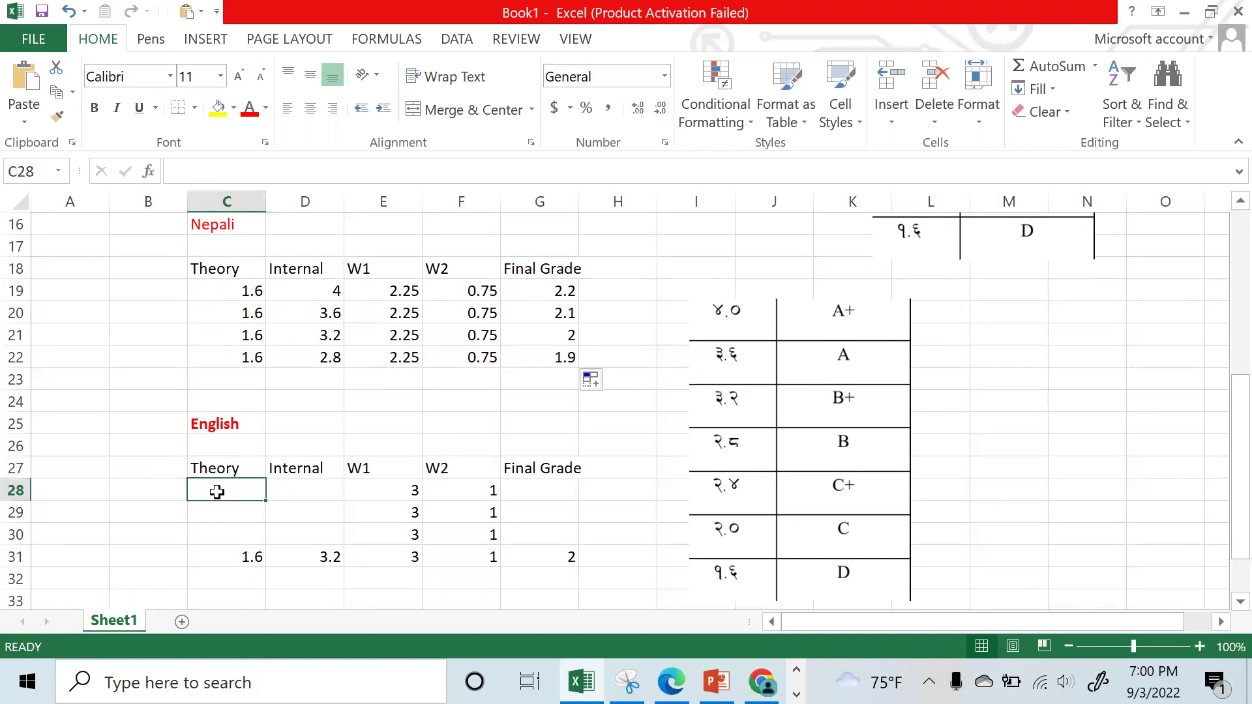
type("1.6")
key("Tab")
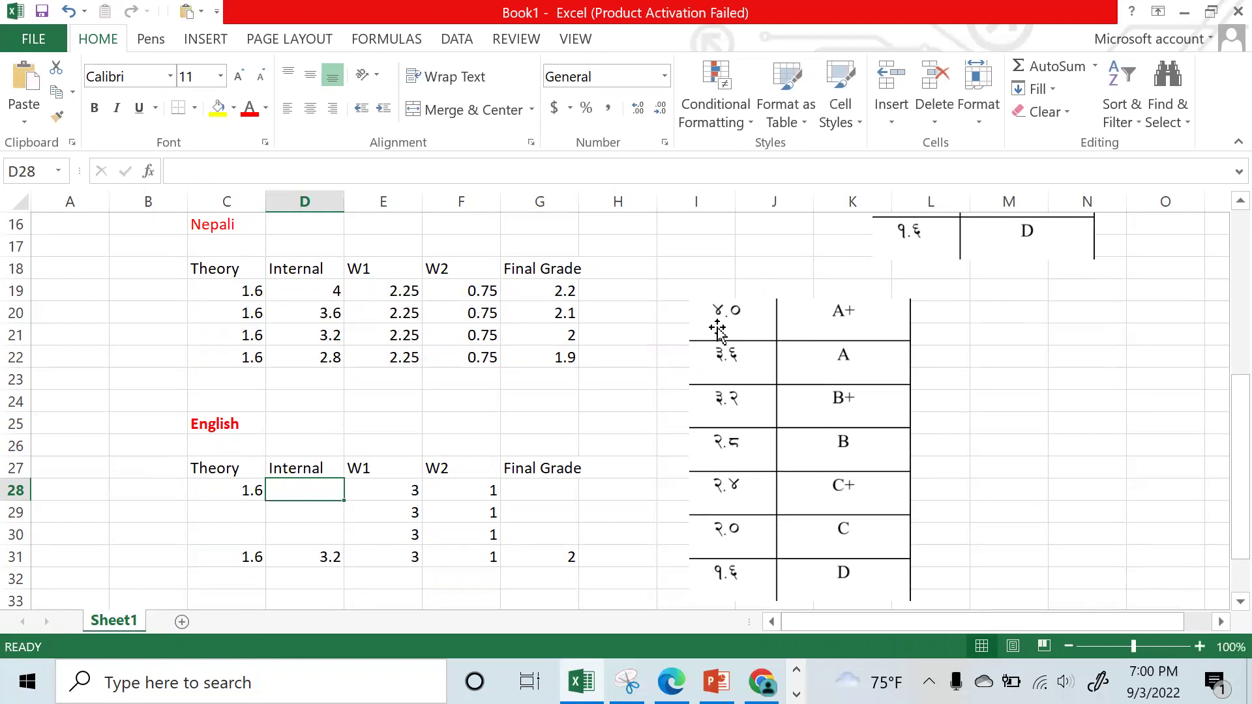
type("4")
key("Tab")
key("Tab")
key("Tab")
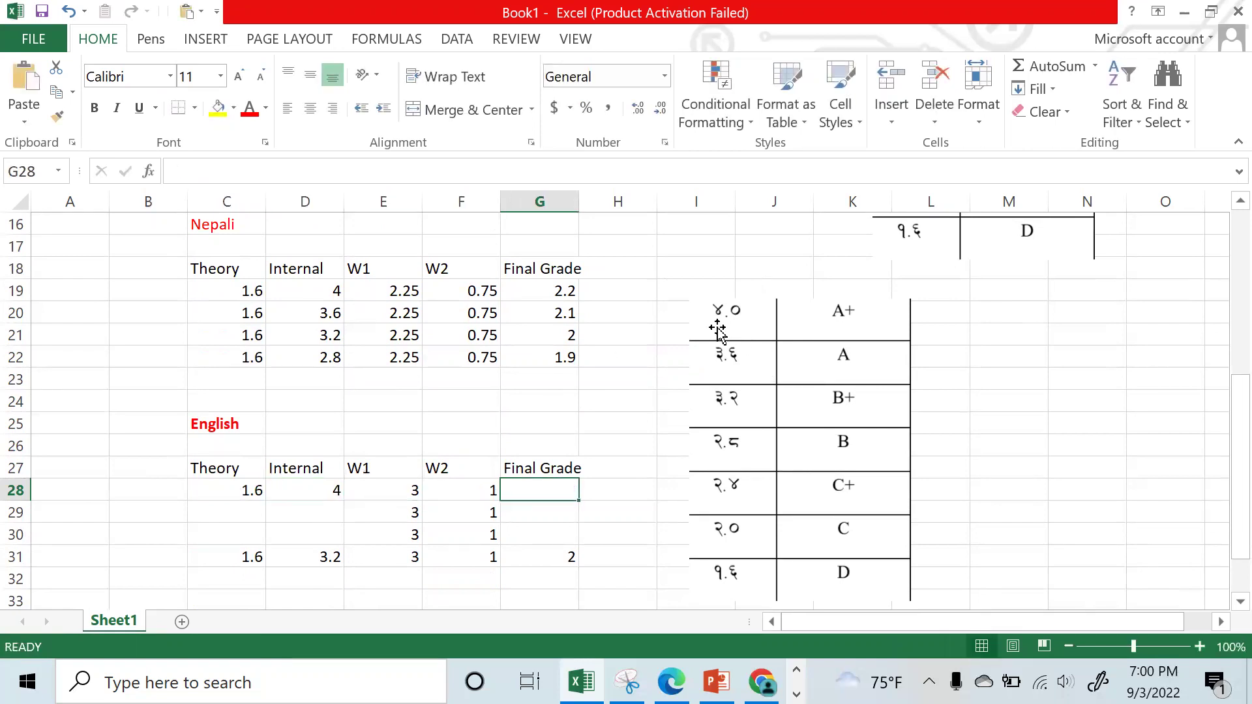
Enter the weighted formula =(C28*E28+D28*F28)/4 in G28, giving an English Final Grade of 2.2
type("=(")
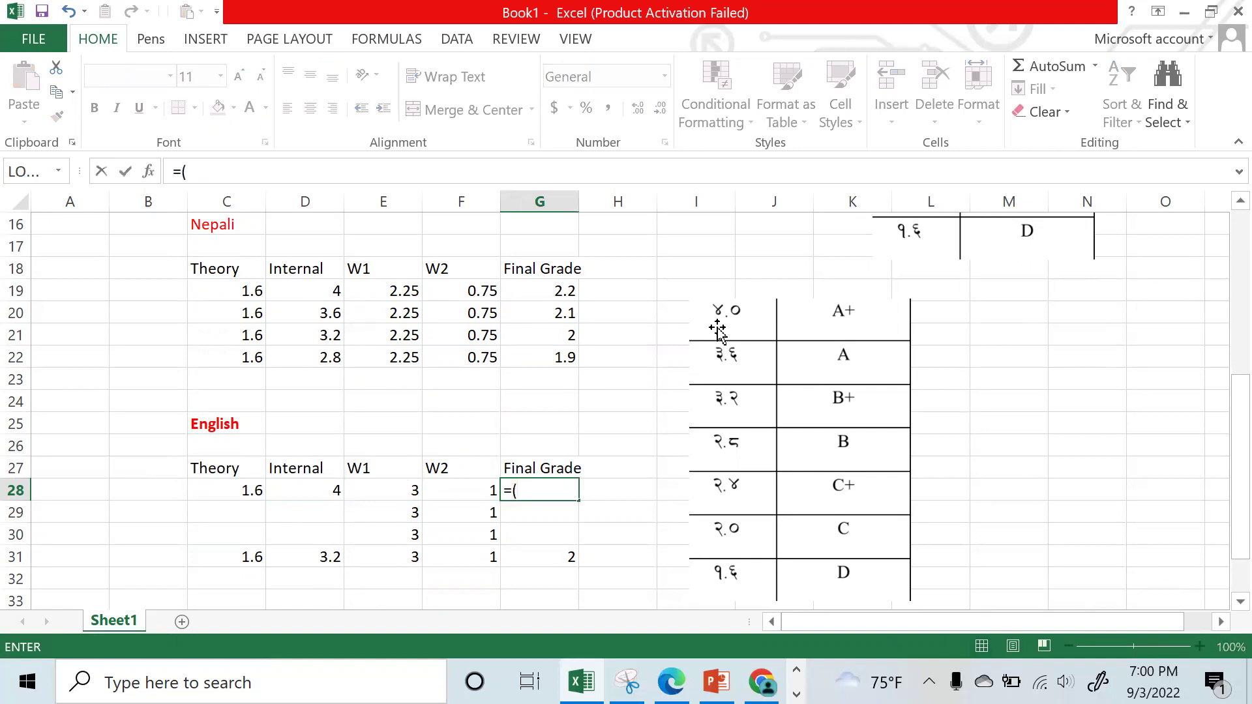
left_click(215, 494)
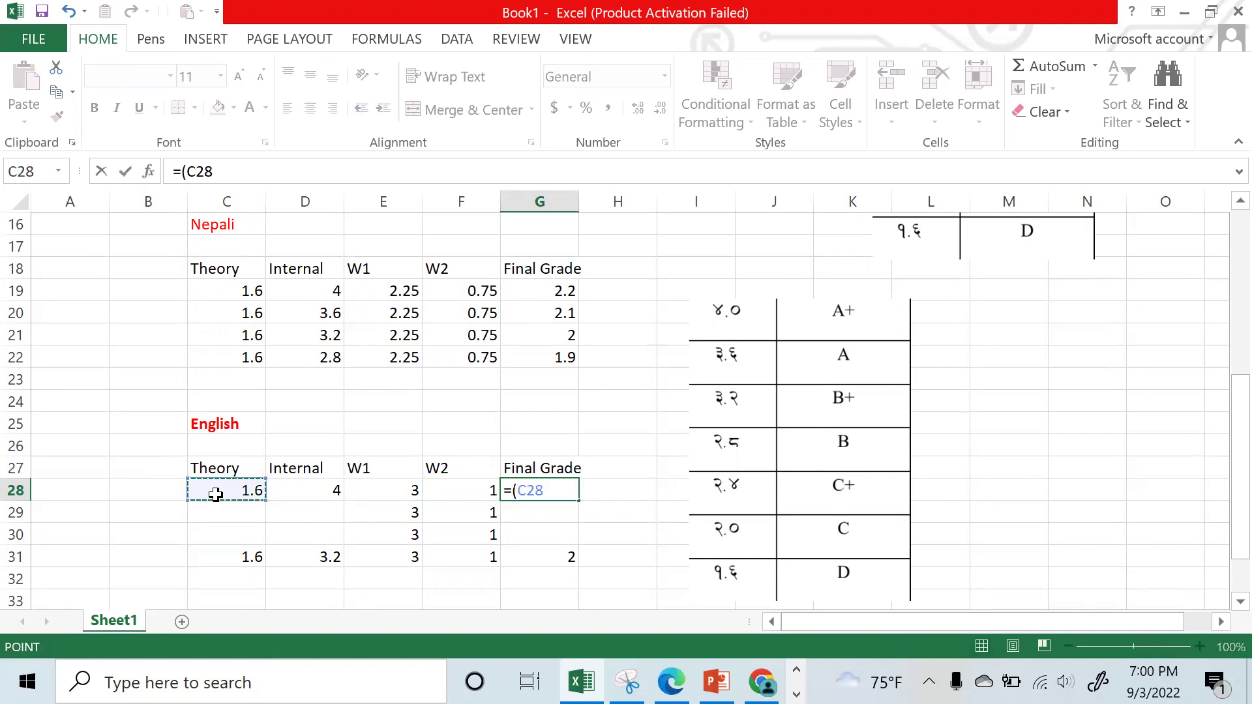
type("*")
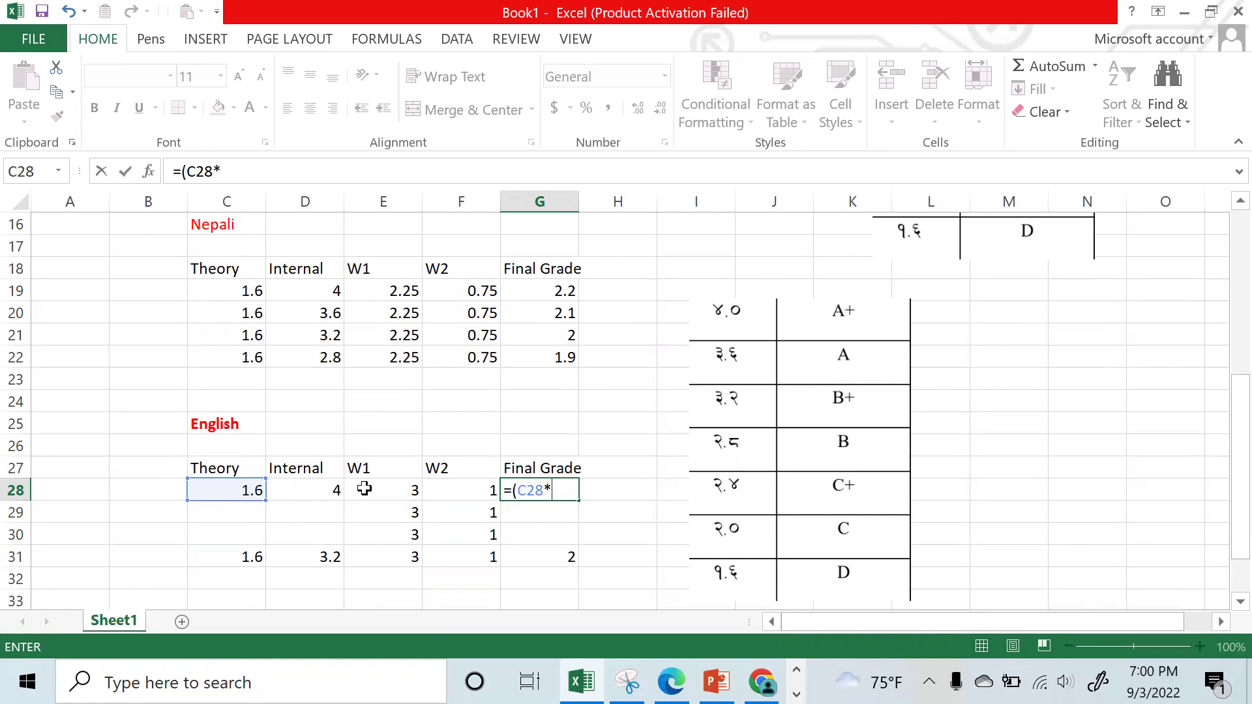
left_click(364, 489)
type("+G28=")
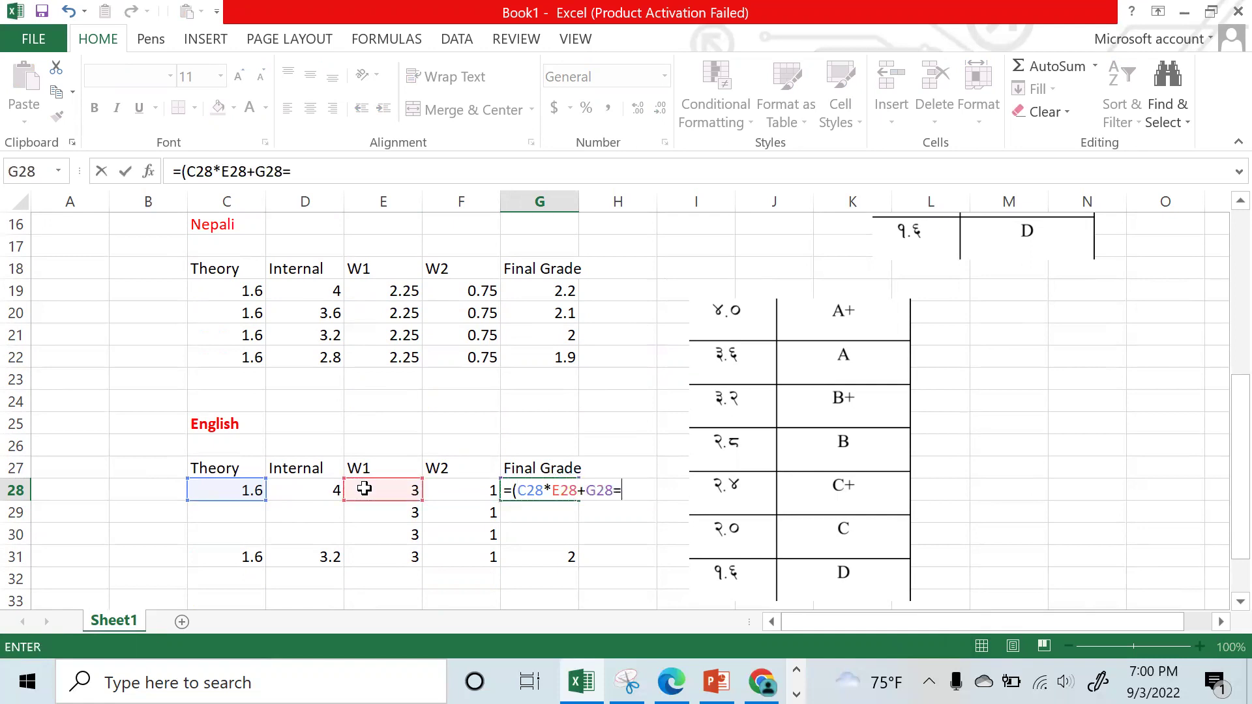
key("BackSpace")
key("BackSpace")
key("BackSpace")
left_click(308, 493)
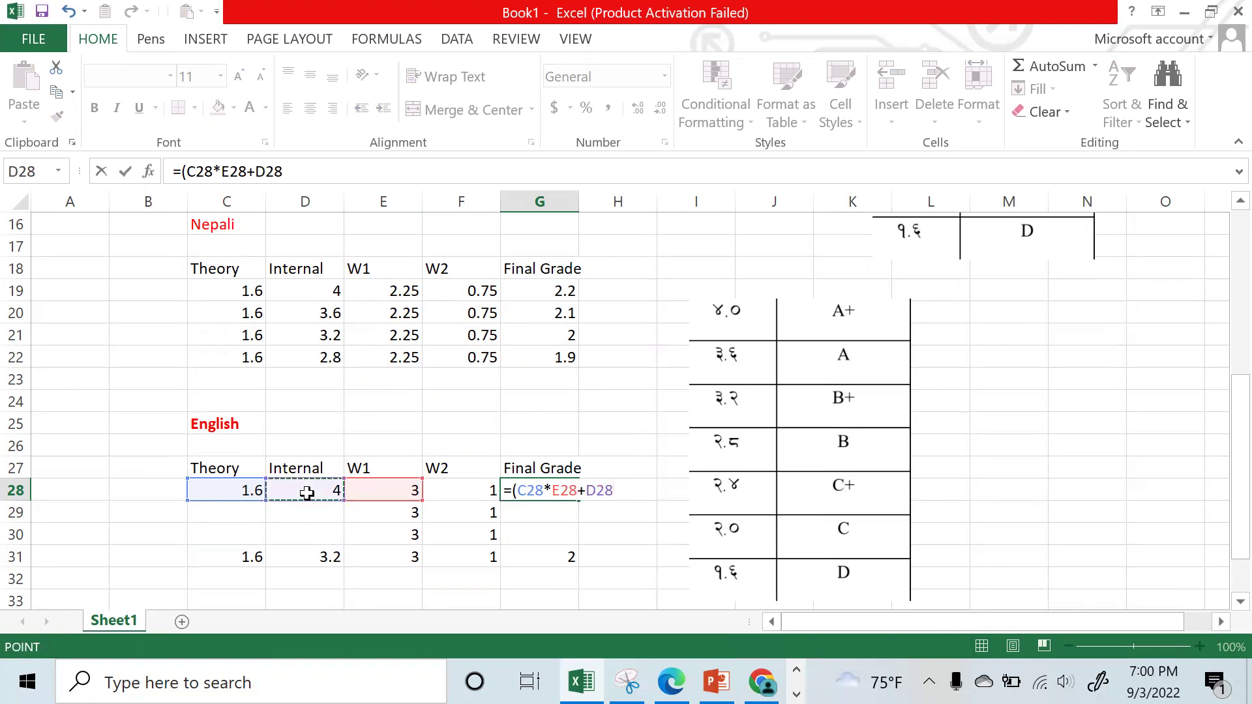
type("*")
left_click(435, 491)
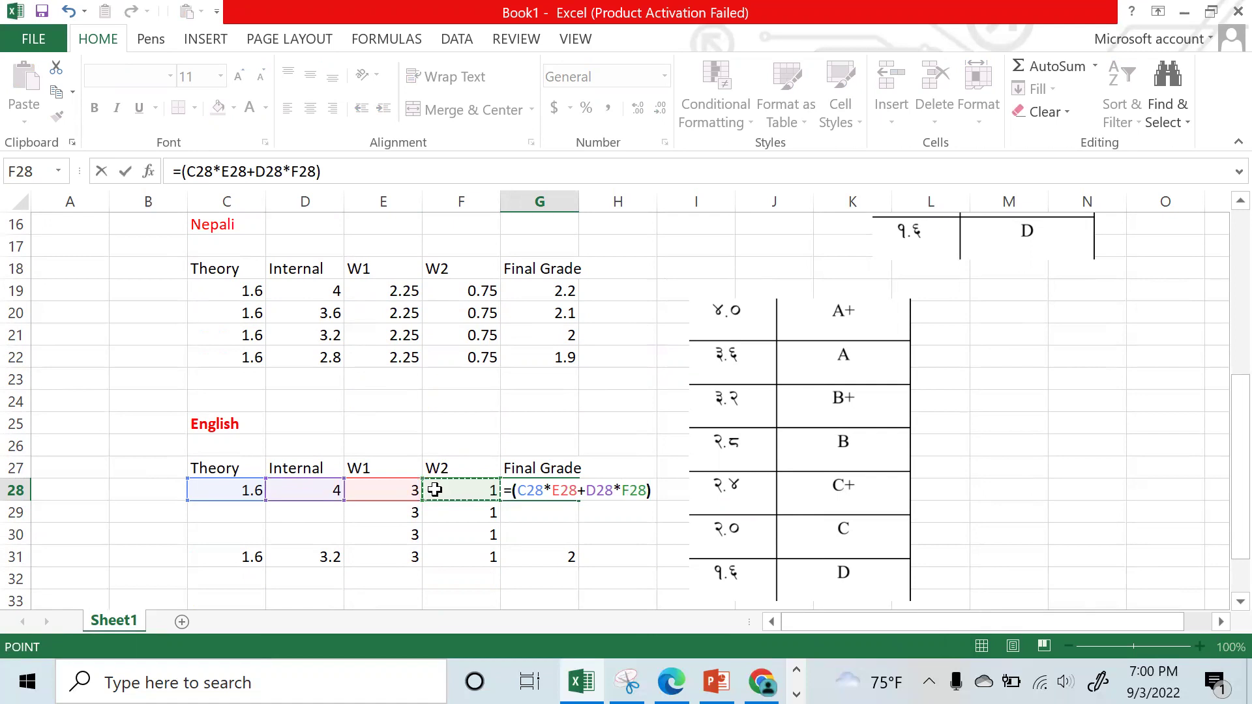
type("/")
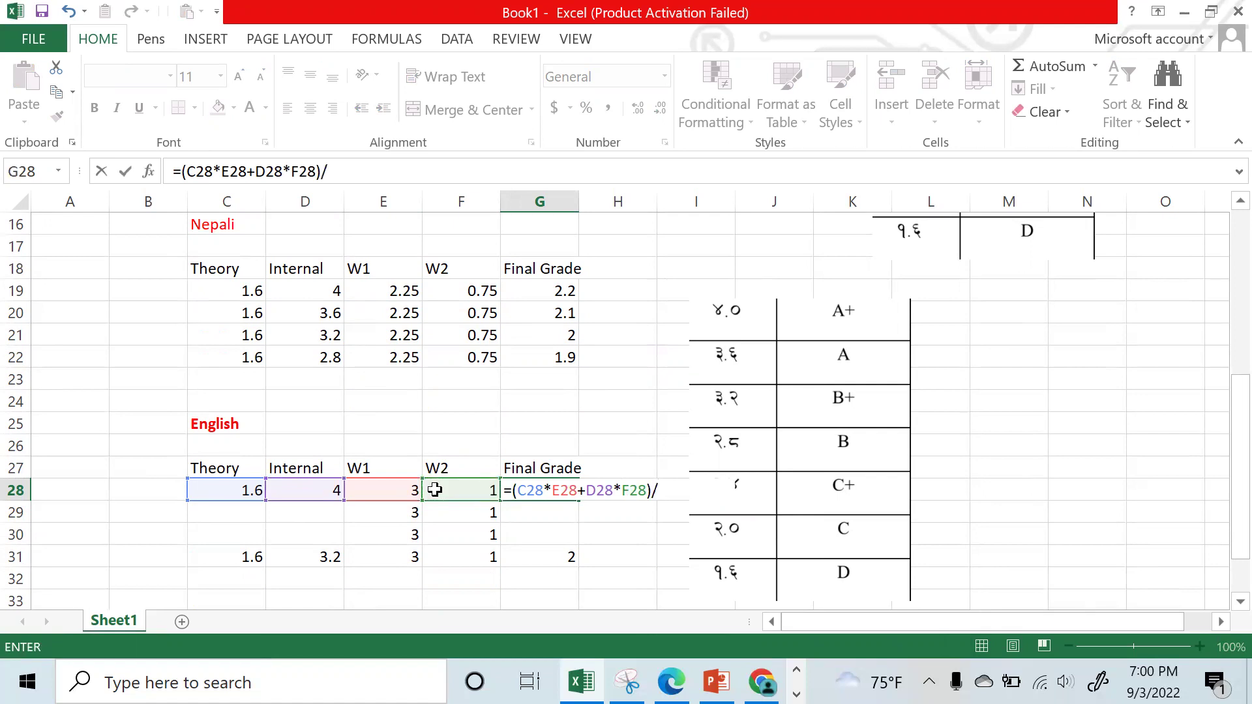
type("4")
key("Return")
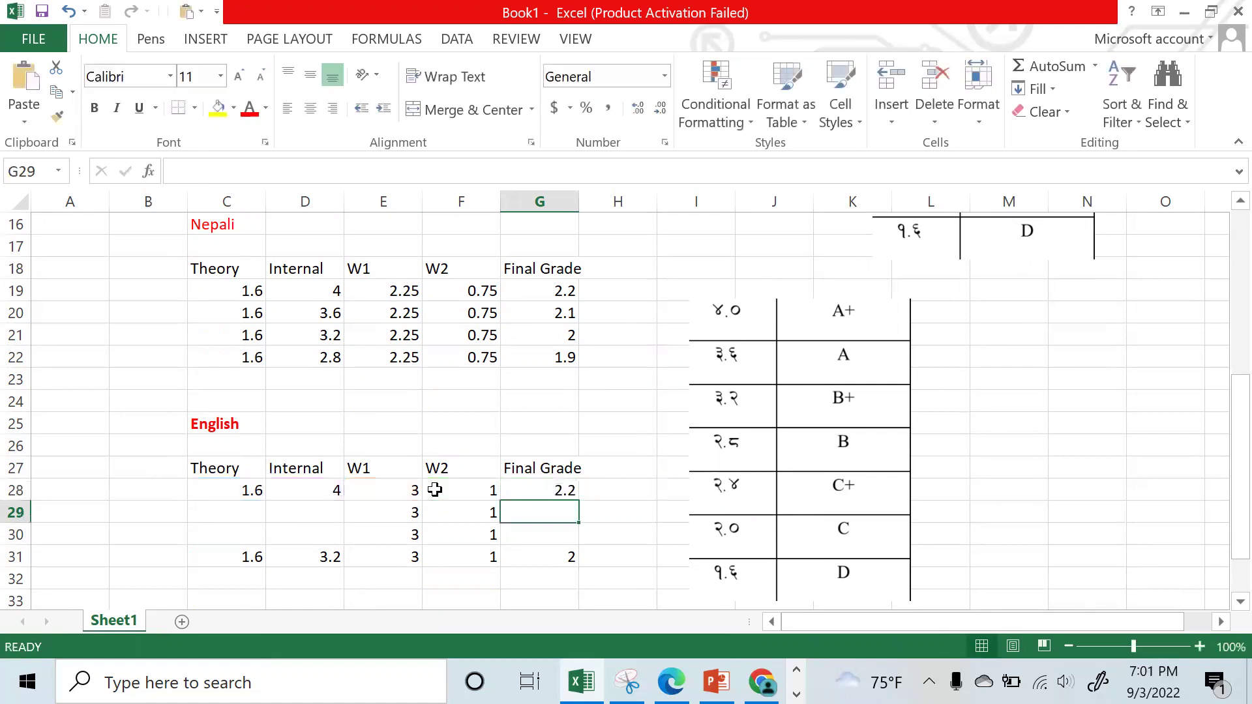